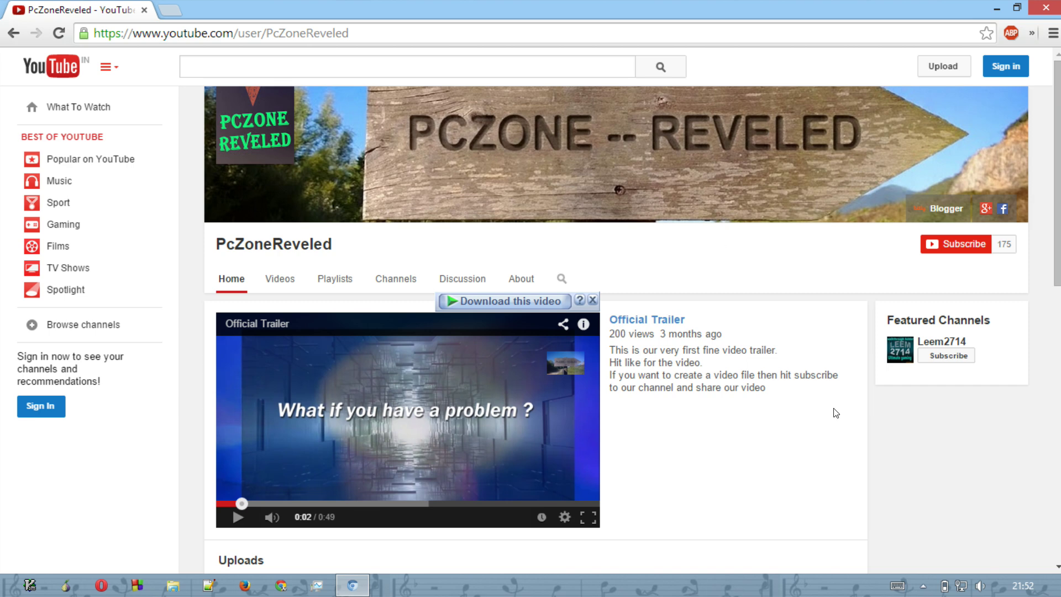
Scroll the PcZoneReveled YouTube channel page down and back up
scroll(835, 412, down, 3)
scroll(835, 413, up, 3)
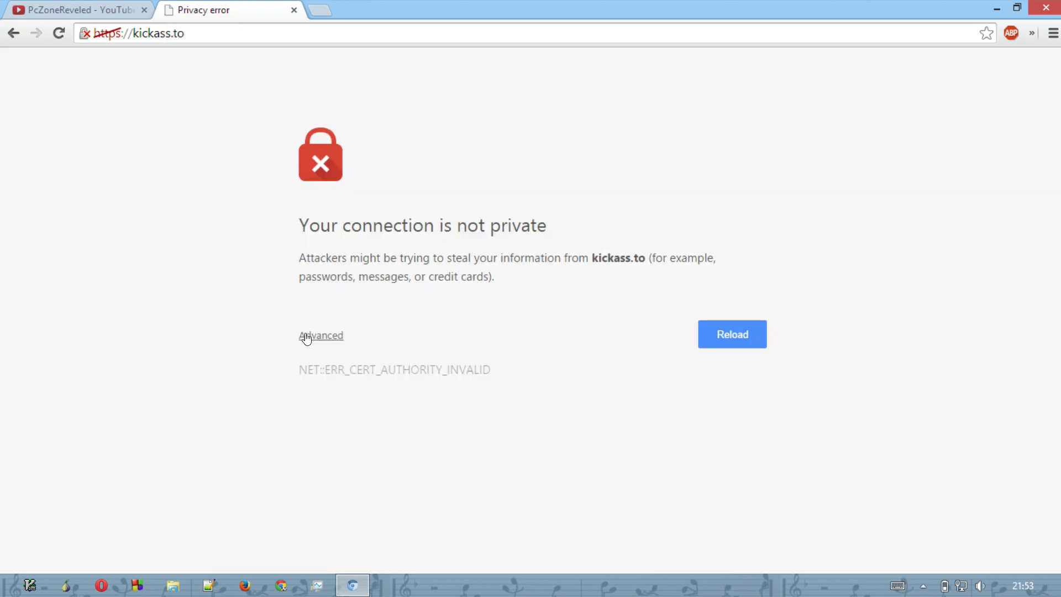
Expand and collapse the kickass.to privacy error details, then open a new empty tab
click(307, 338)
scroll(308, 336, down, 1)
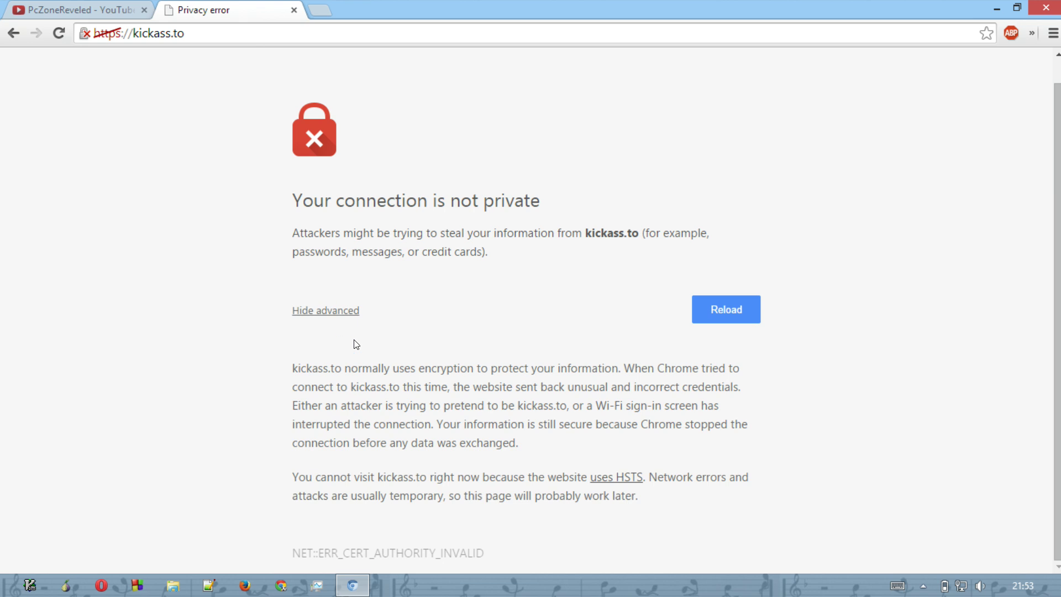
click(333, 310)
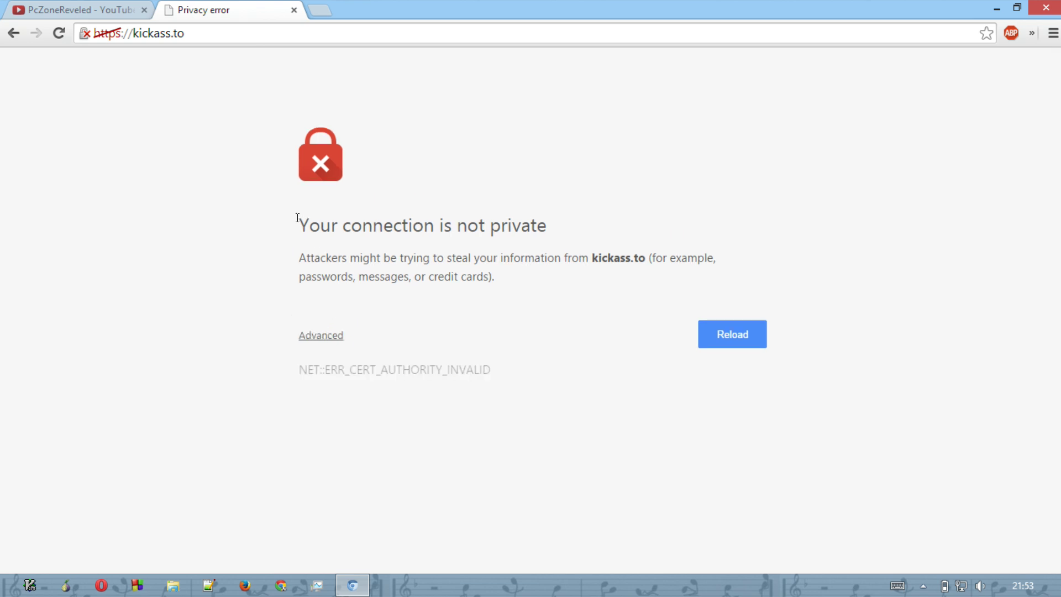
drag(298, 221, 556, 235)
click(556, 236)
click(319, 10)
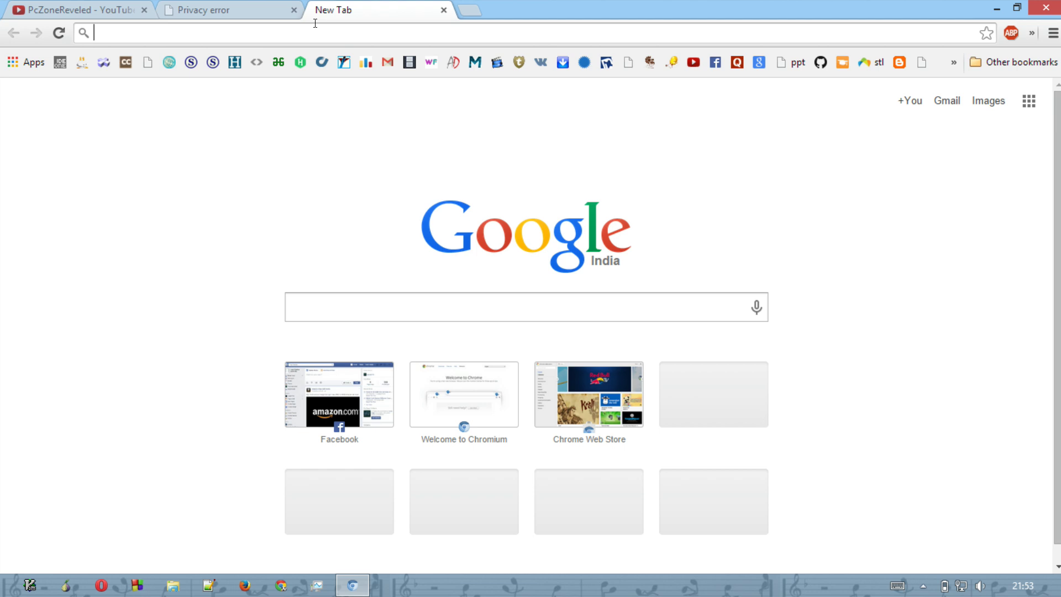
Search Google for 'gom vpn for chrome' and check the Chrome Web Store result's address
text(gmom)
key(BackSpace)
key(BackSpace)
key(BackSpace)
key(BackSpace)
text(gom vpn )
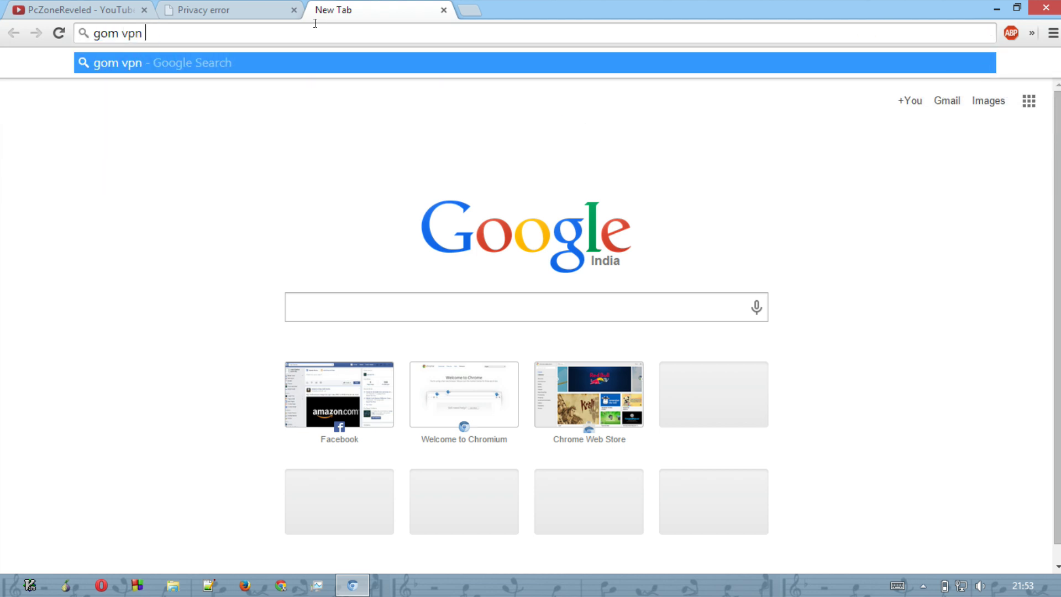
text(for chro)
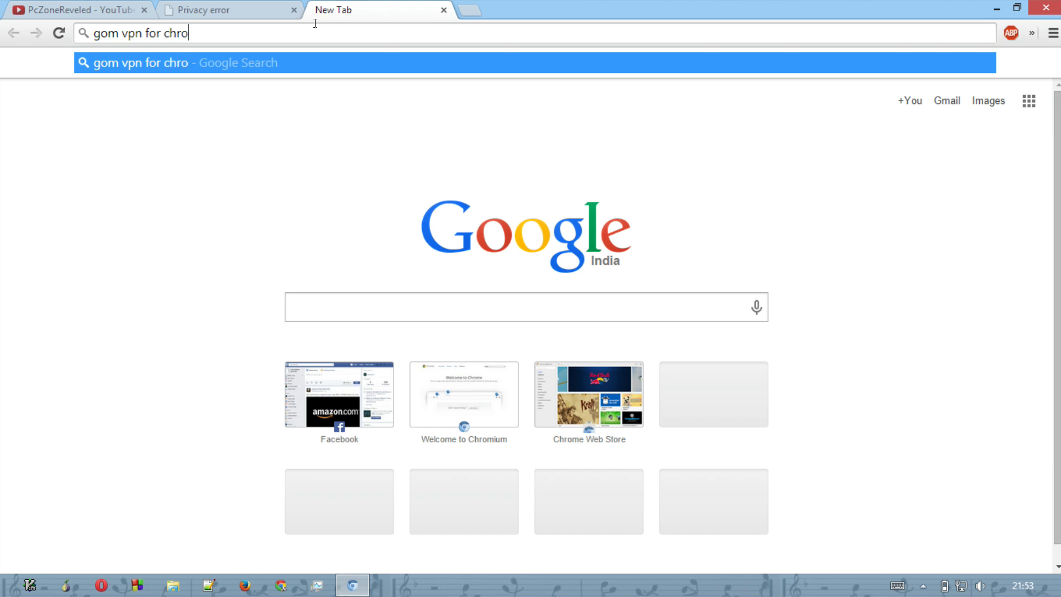
key(BackSpace)
key(BackSpace)
text(rome)
key(Return)
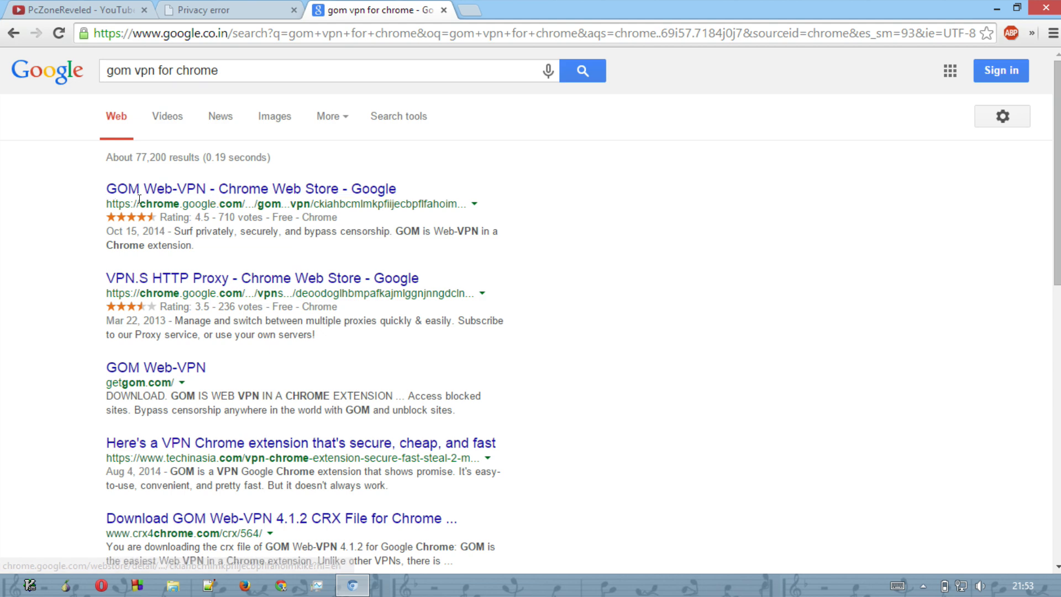
drag(139, 202, 255, 200)
click(260, 200)
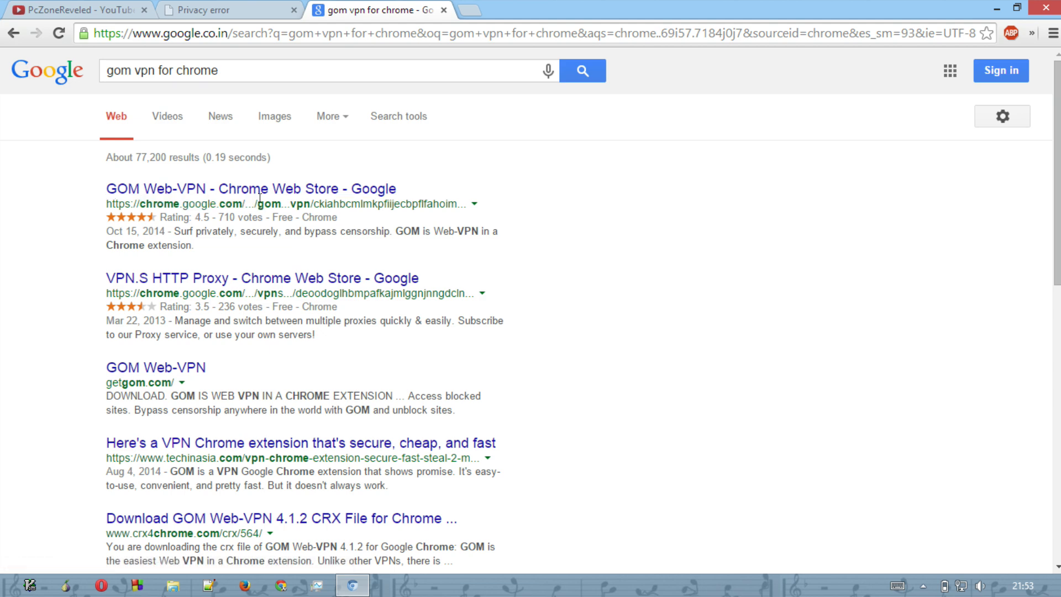
Open the GOM Web-VPN store listing, choose + FREE and confirm adding the extension
click(231, 190)
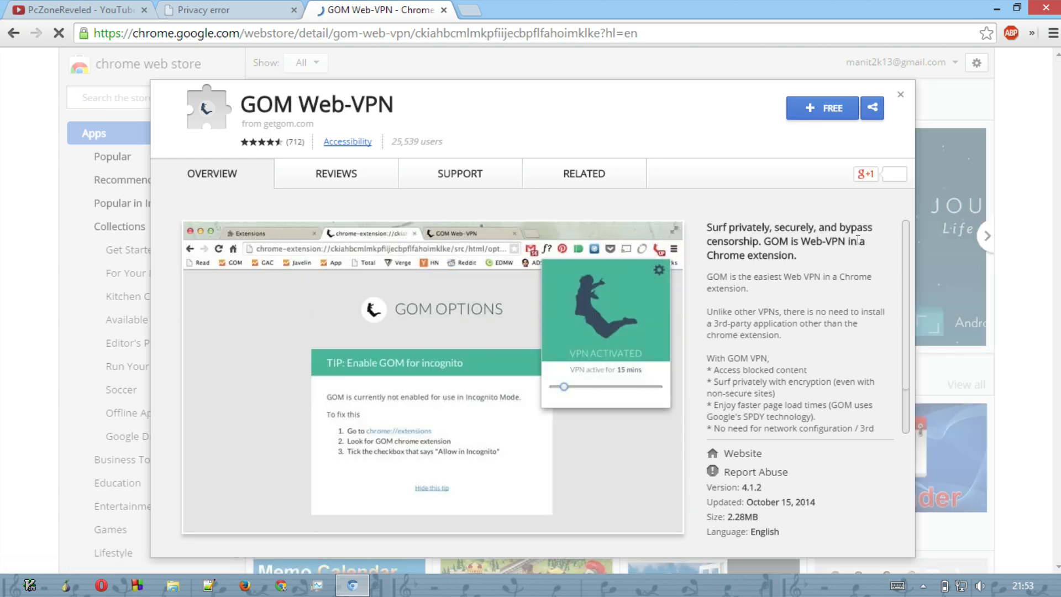
click(836, 108)
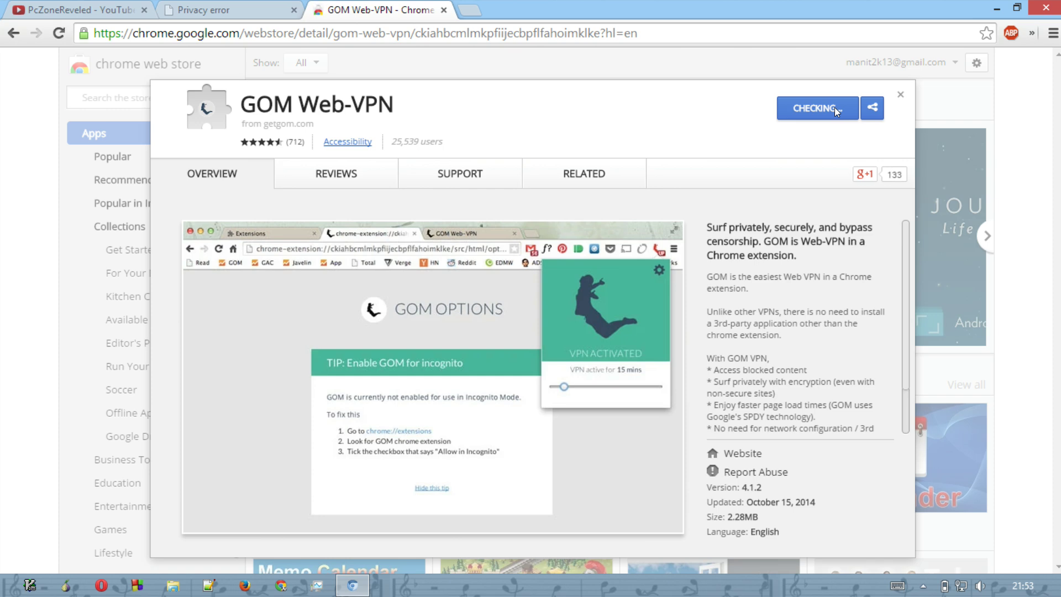
click(561, 182)
Widen the toolbar's extension area, finish GOM Setup, and close the setup and Web Store tabs
click(561, 182)
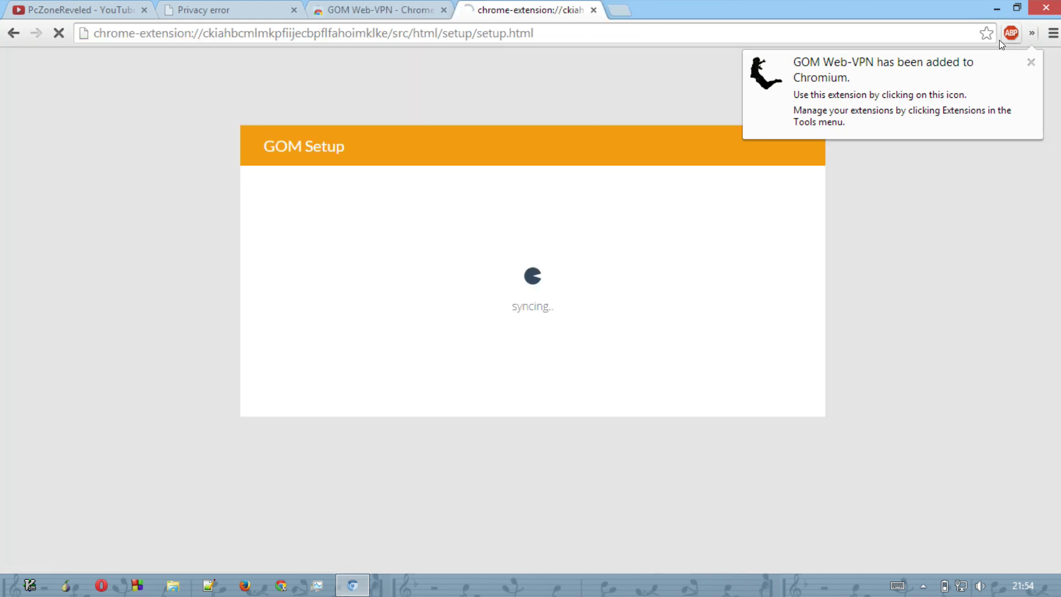
drag(991, 33, 955, 33)
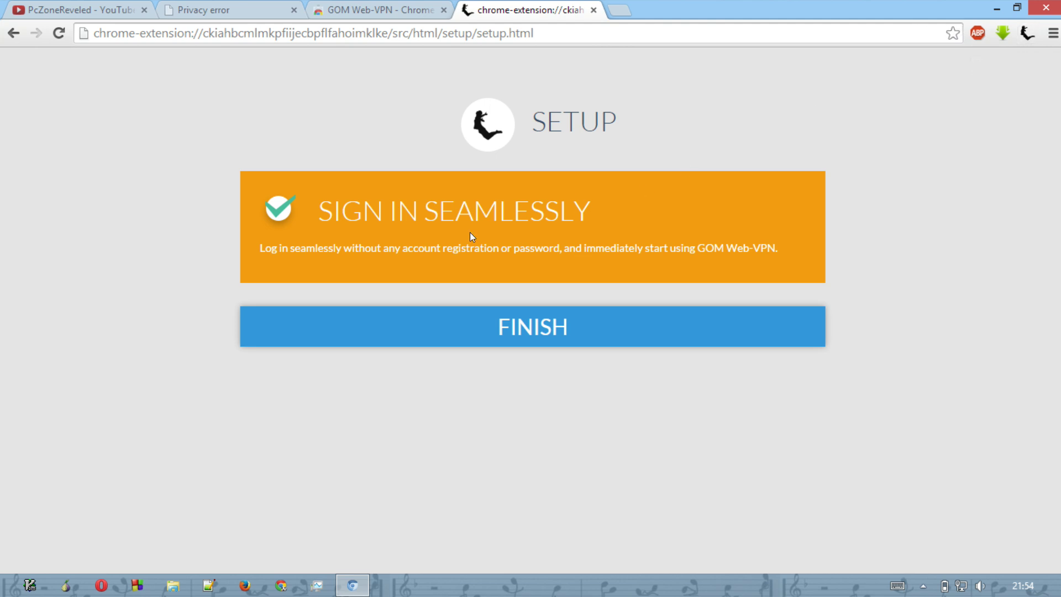
click(530, 344)
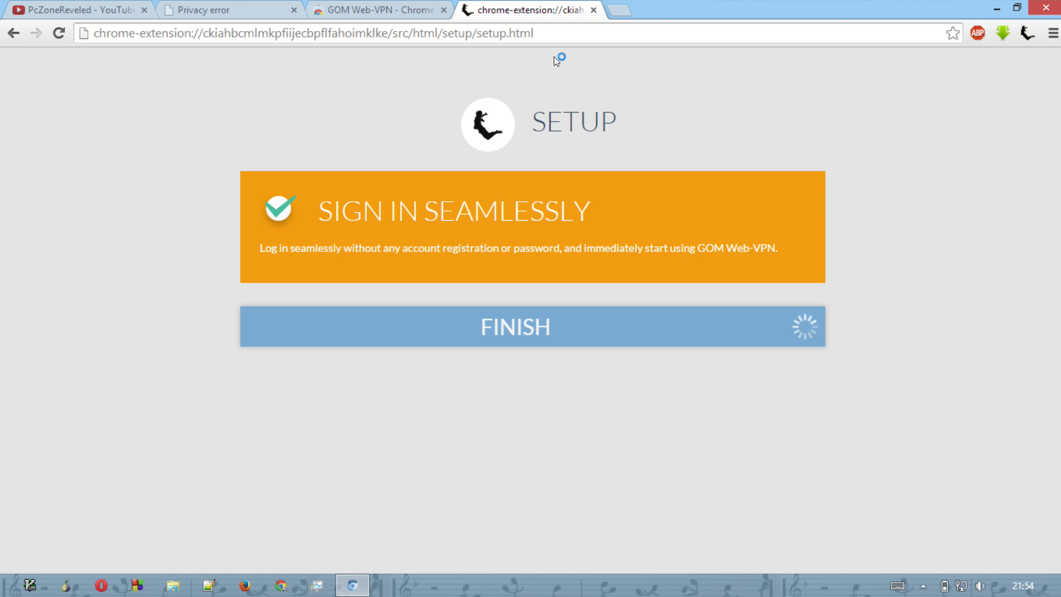
click(592, 10)
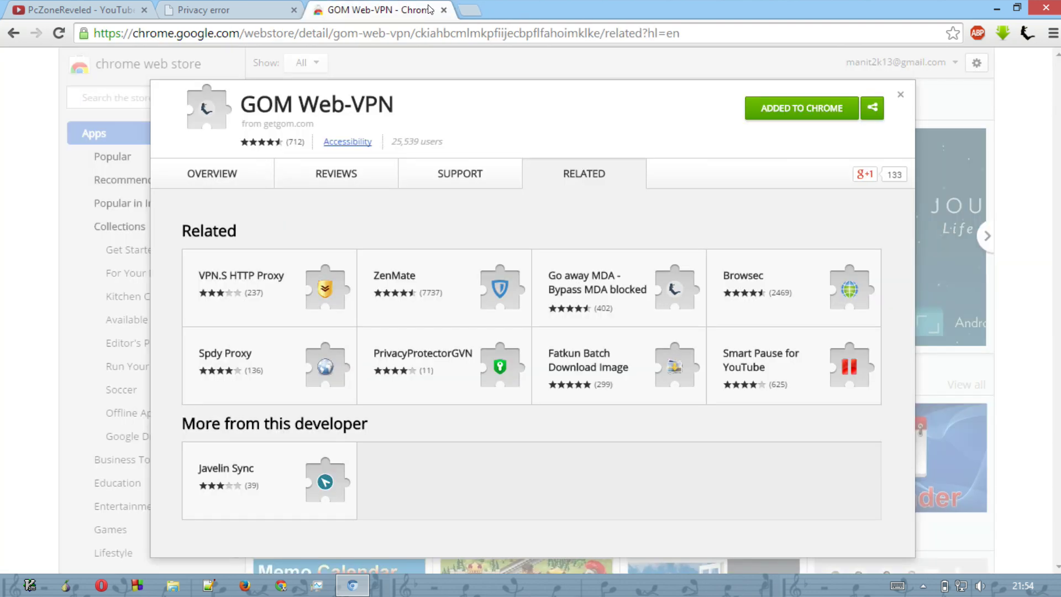
click(443, 11)
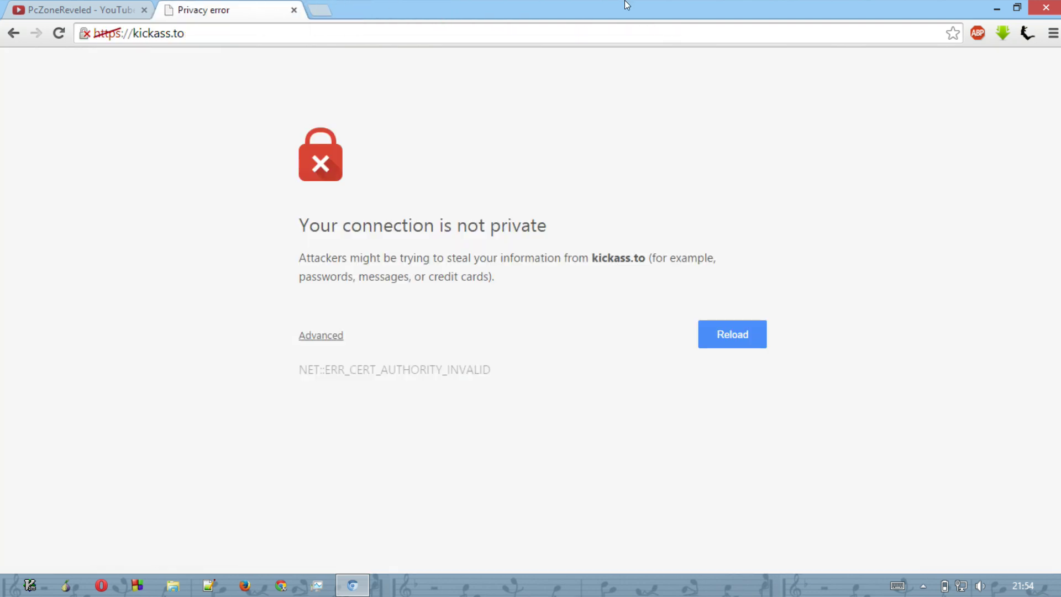
From the GOM toolbar panel, review the requested account and email permissions, then accept them
click(1027, 33)
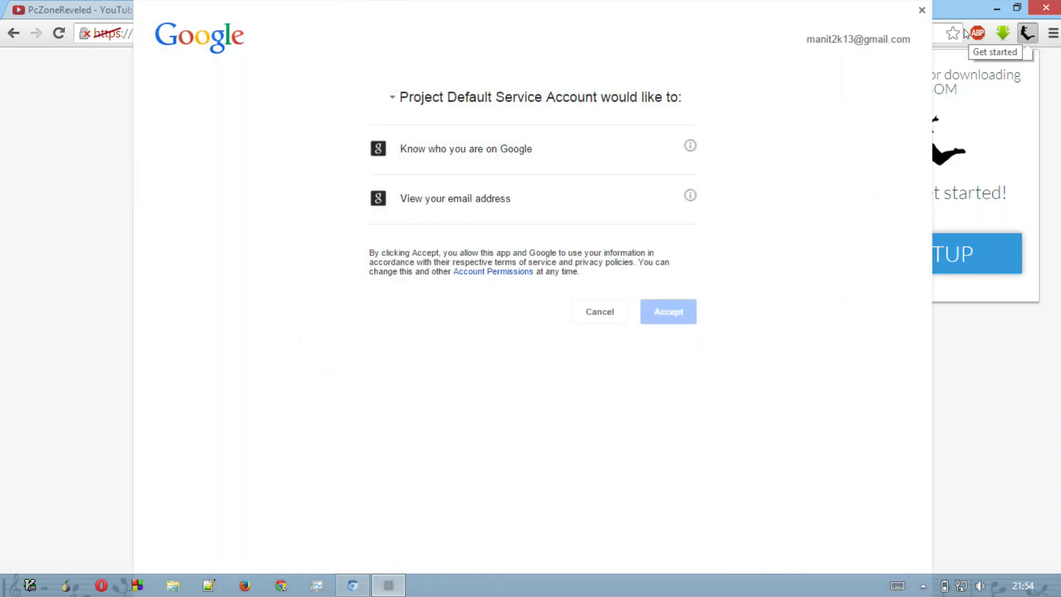
drag(410, 148, 506, 148)
click(502, 148)
drag(486, 198, 512, 199)
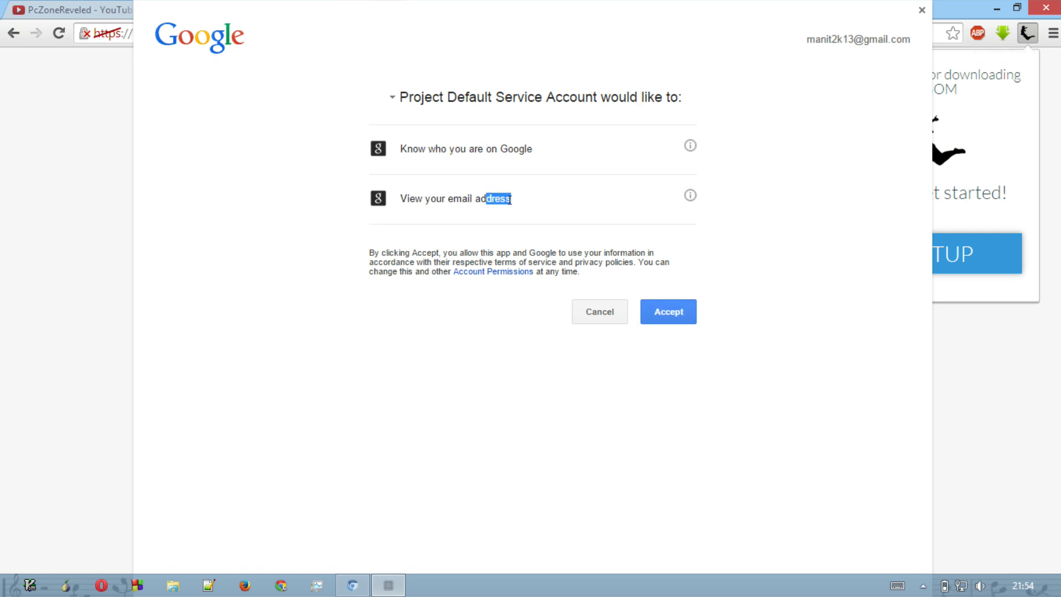
click(508, 202)
drag(820, 39, 884, 39)
click(881, 38)
drag(807, 34, 856, 39)
click(855, 37)
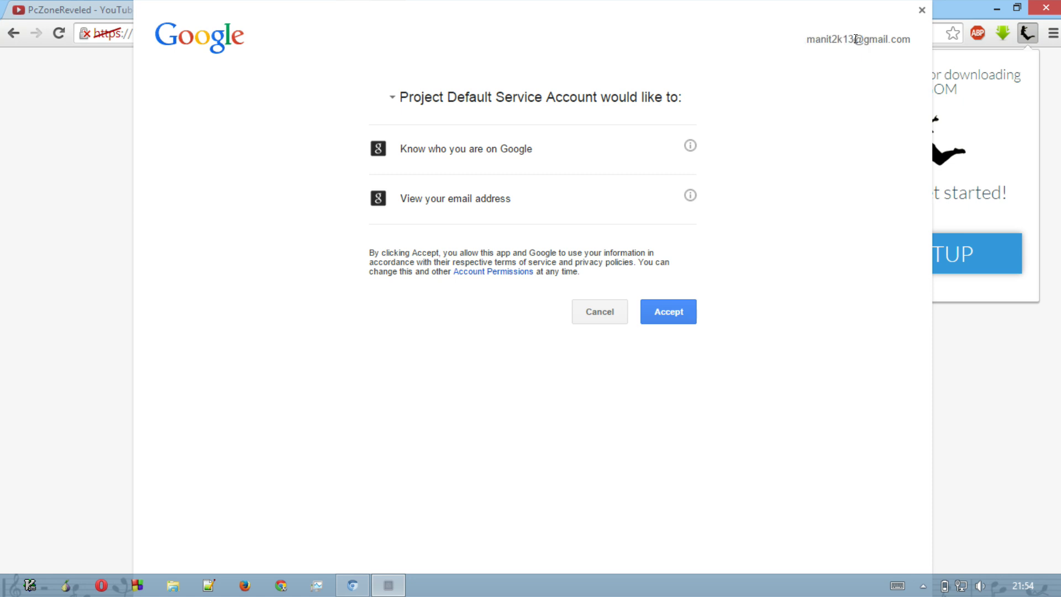
click(645, 314)
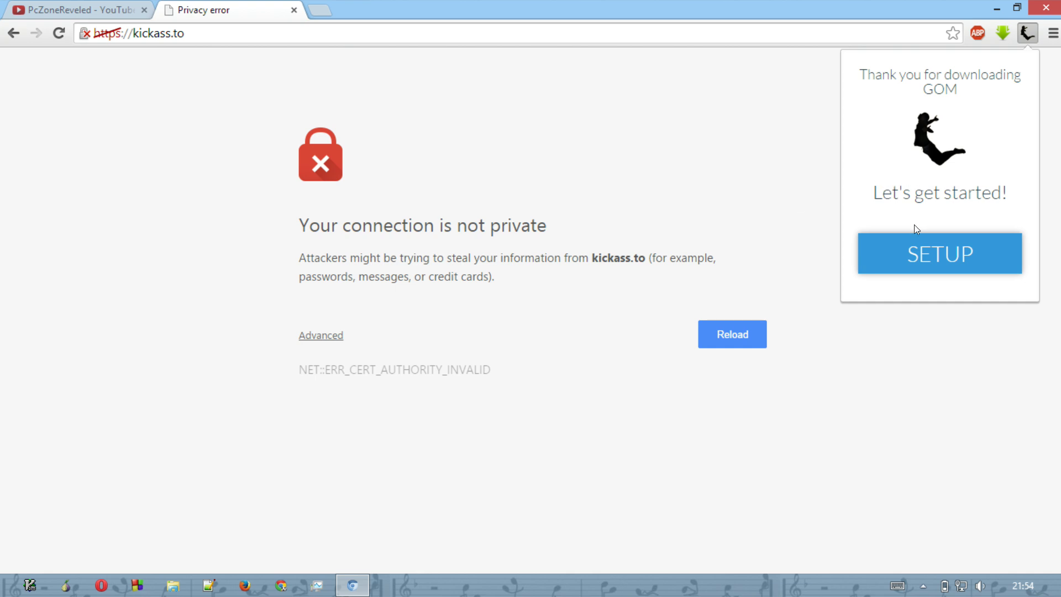
Run GOM SETUP through FINISH, close the stray New Tab, and scroll to the incognito instructions
click(913, 244)
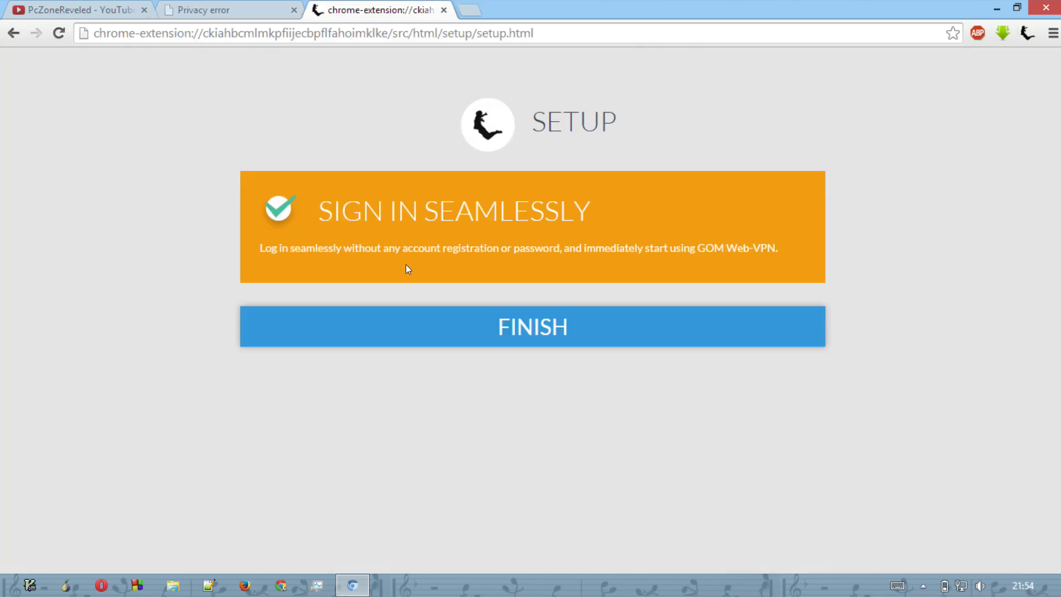
click(496, 324)
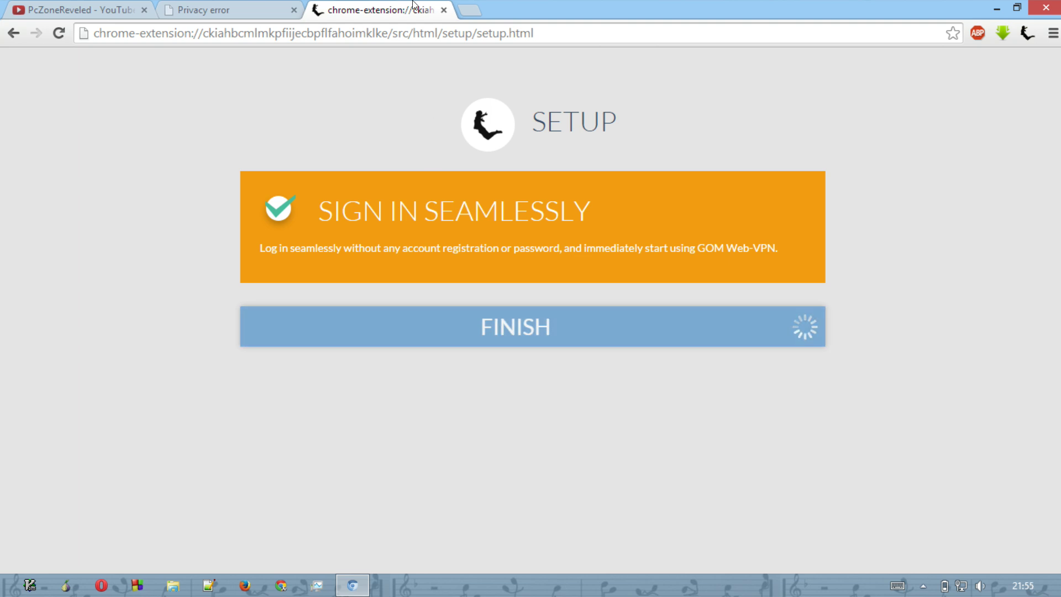
click(464, 11)
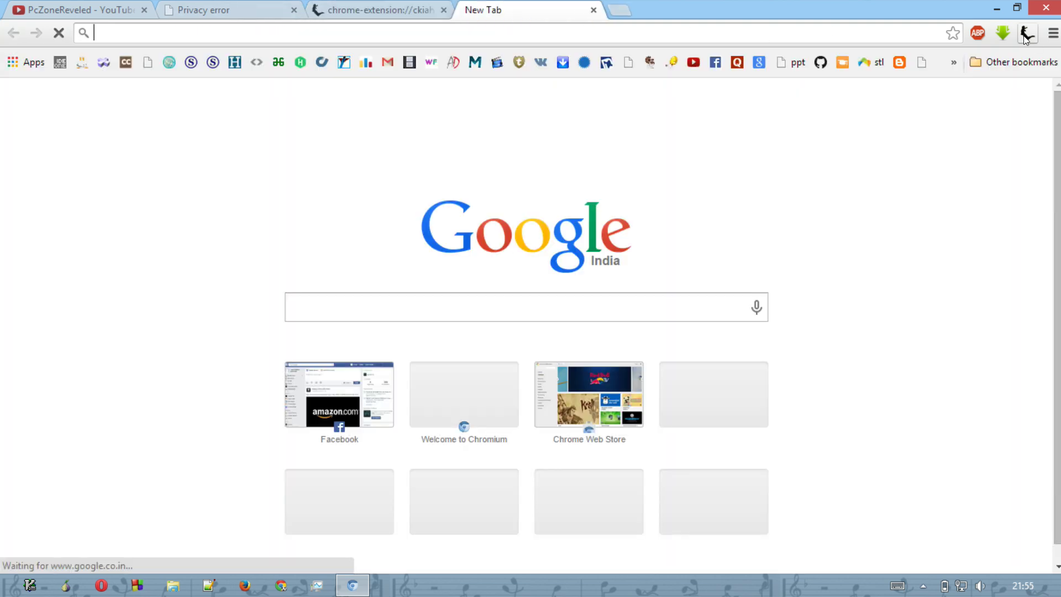
click(1025, 34)
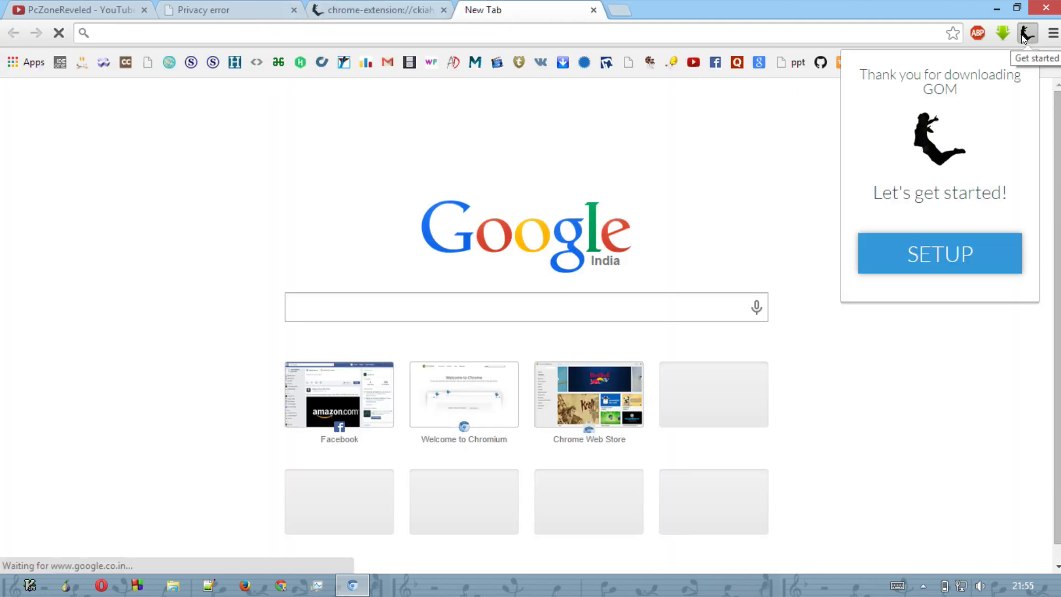
click(592, 24)
click(593, 10)
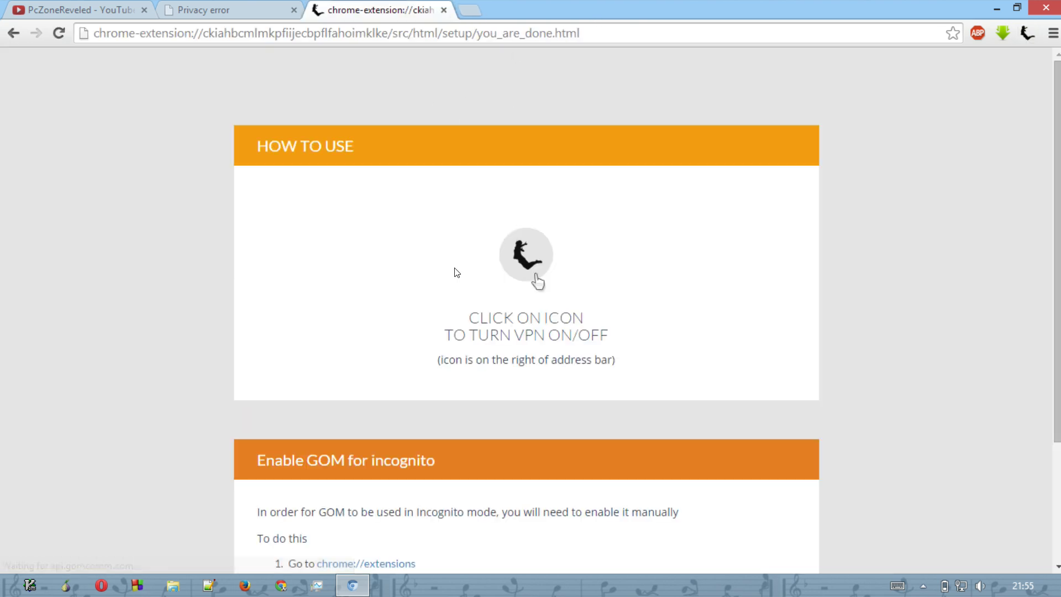
scroll(449, 393, down, 3)
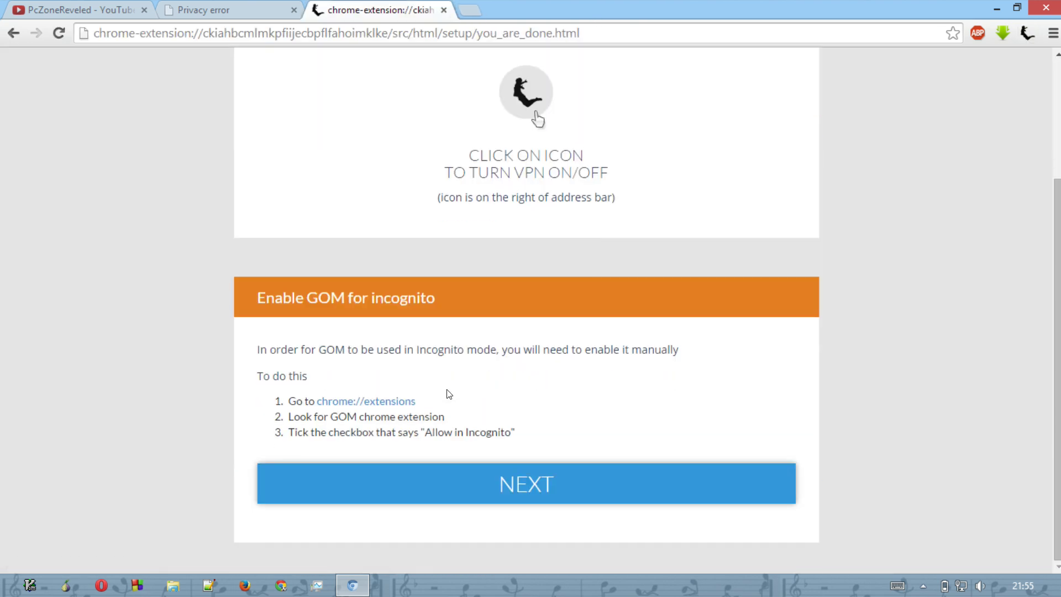
Continue to GOM OPTIONS, activate the VPN from its toolbar icon, and drag the duration slider
click(481, 474)
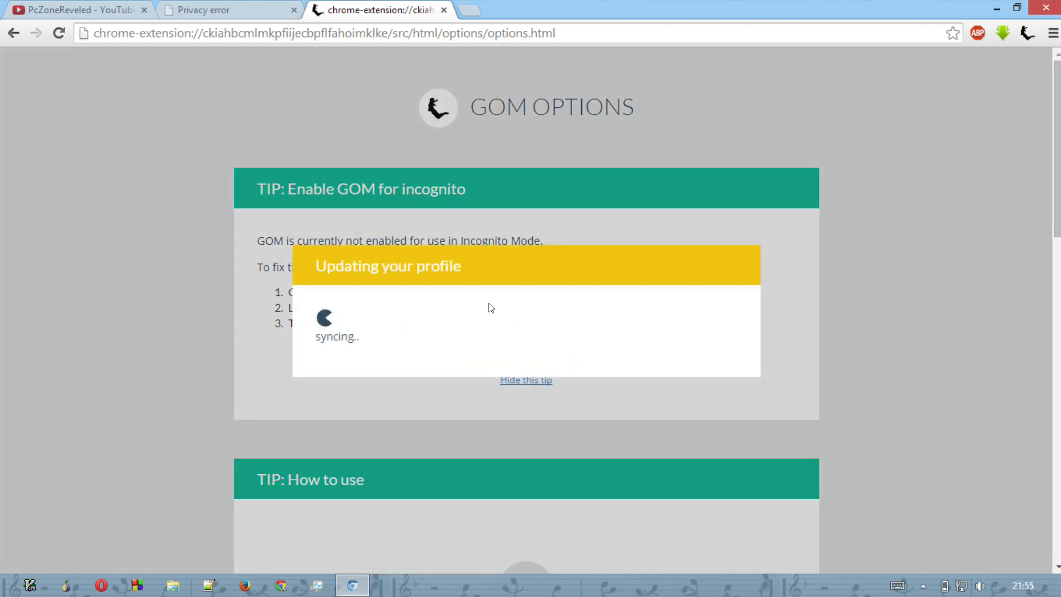
scroll(488, 308, down, 2)
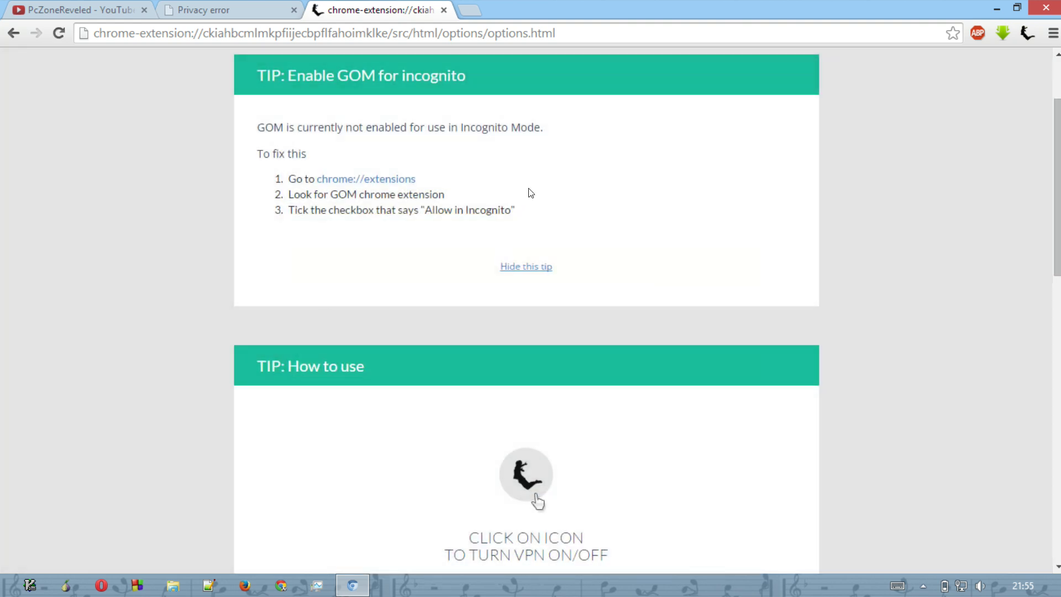
scroll(528, 194, up, 1)
scroll(496, 48, down, 3)
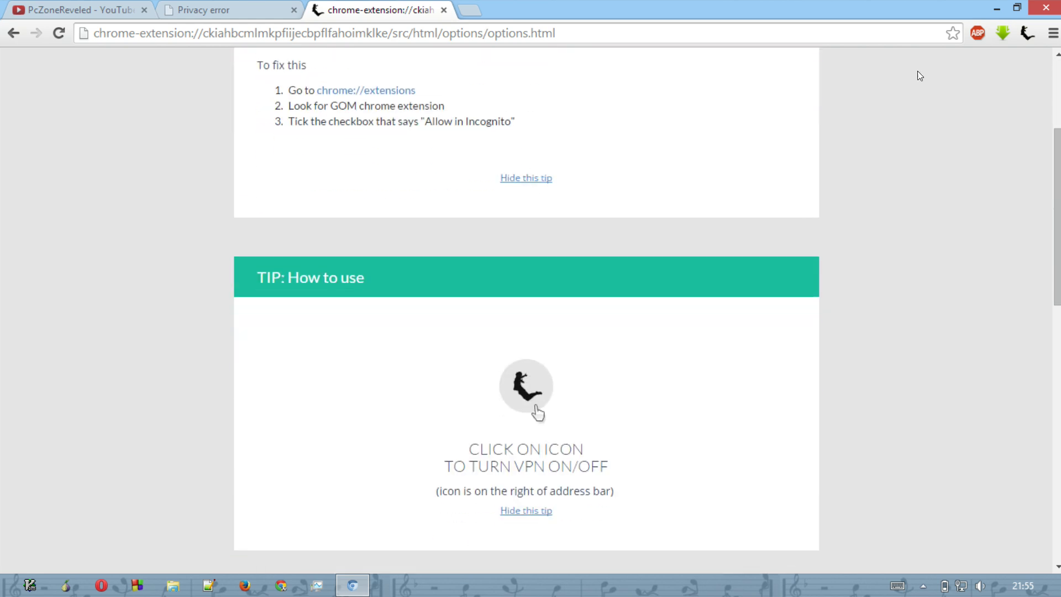
click(1023, 35)
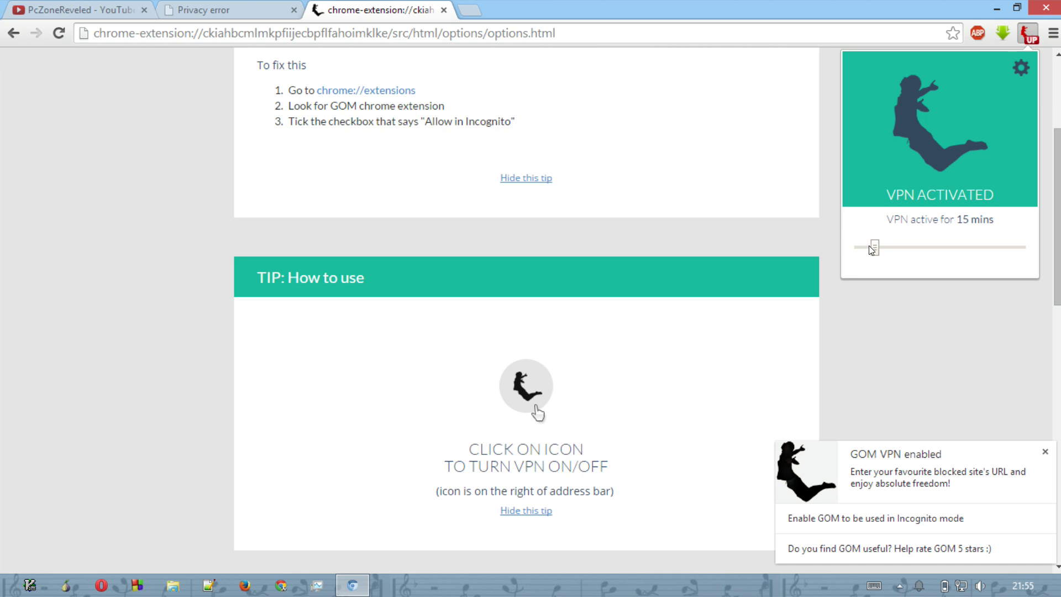
drag(874, 247, 1019, 247)
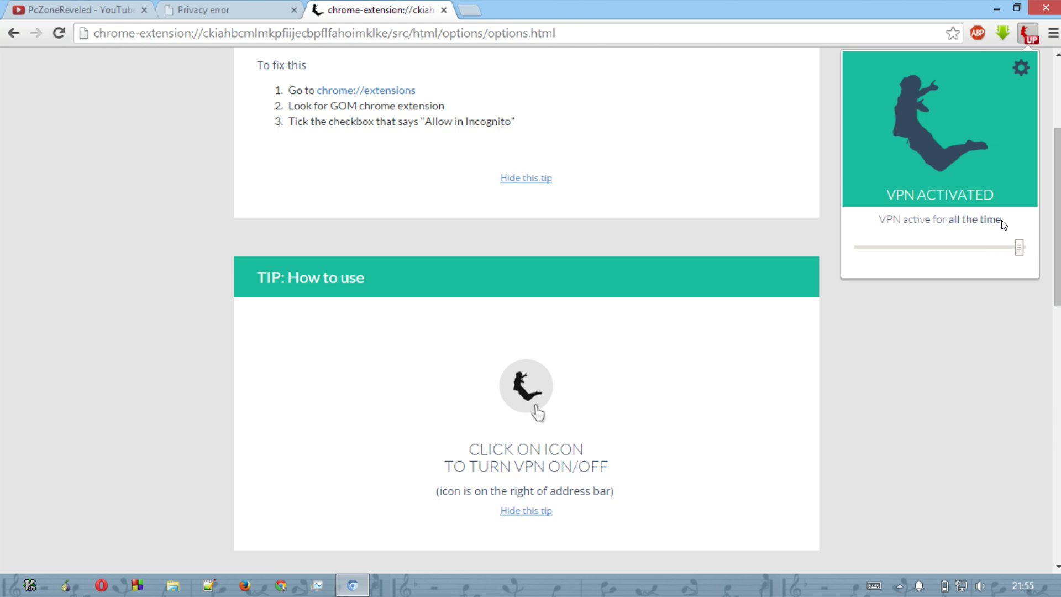
Keep the VPN active all the time, close the options page, and reload kickass.to
click(422, 11)
click(444, 10)
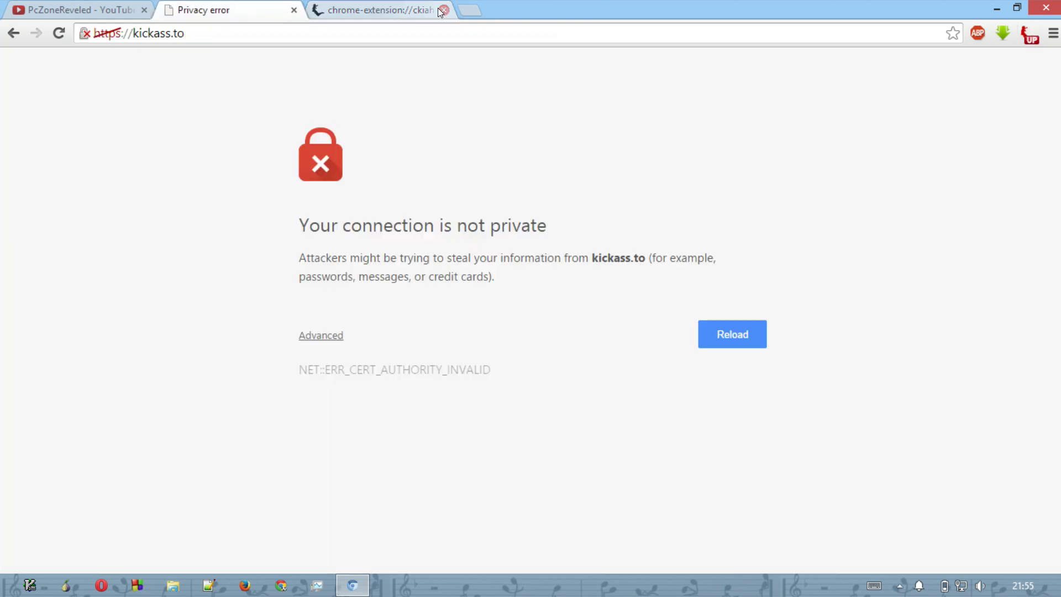
click(232, 24)
key(Return)
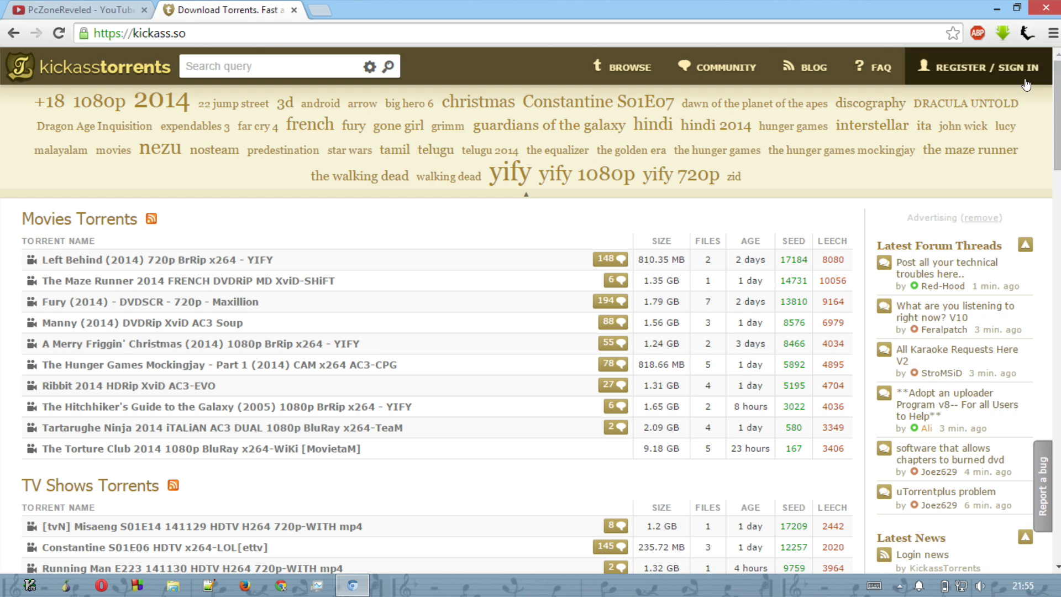
Check the 14-day trial expiry in GOM's Account settings, then close the options page
click(1021, 35)
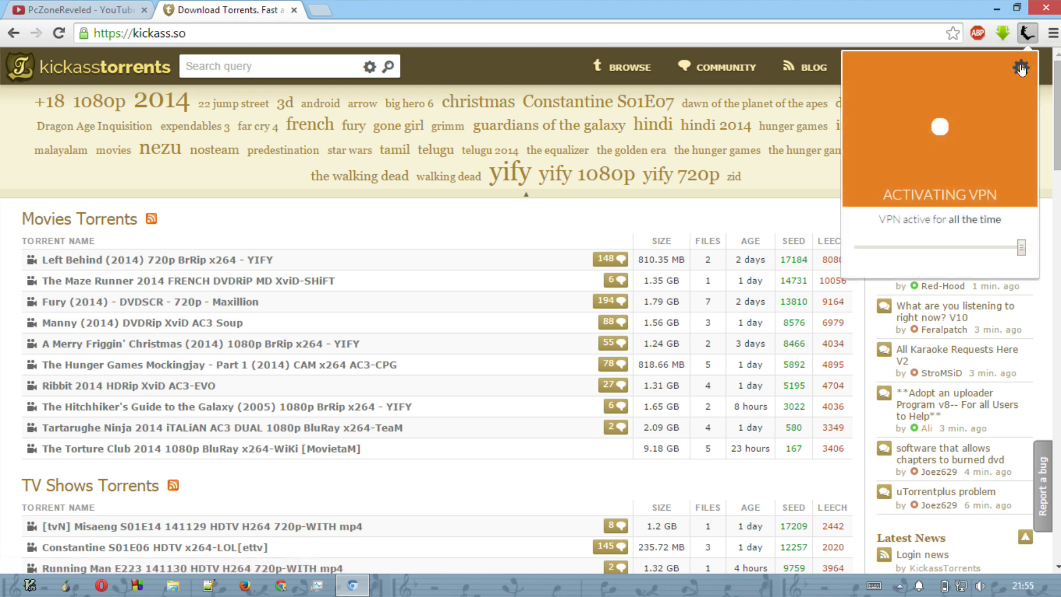
scroll(479, 241, down, 5)
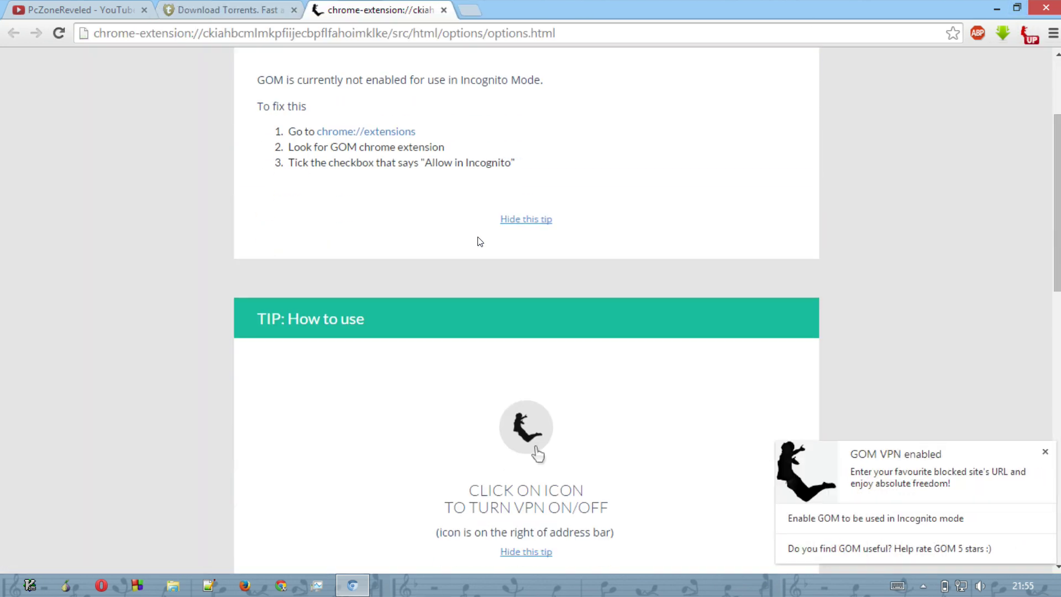
scroll(480, 242, down, 10)
drag(497, 272, 444, 271)
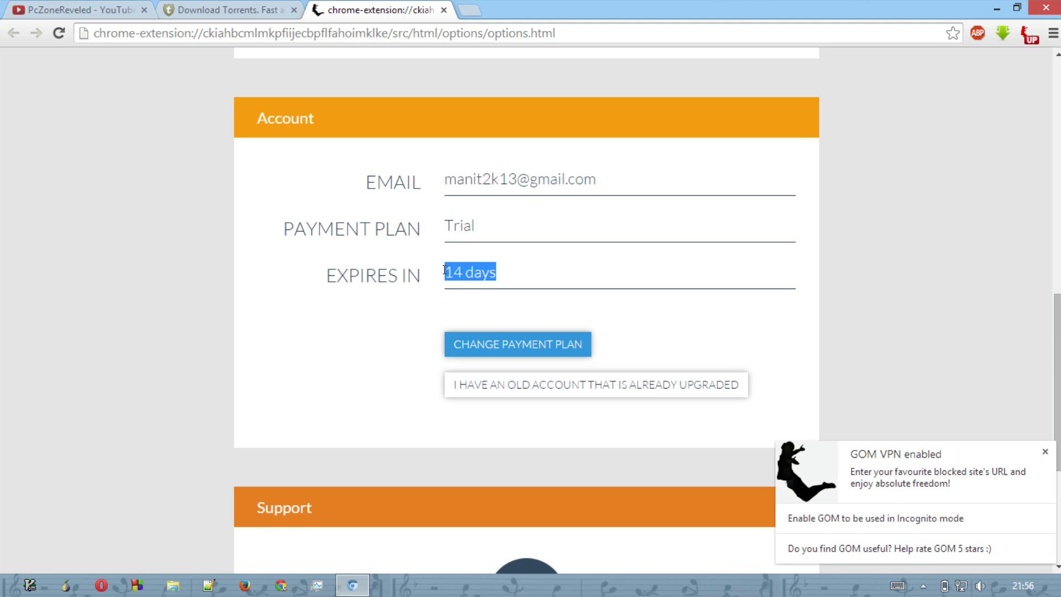
click(516, 271)
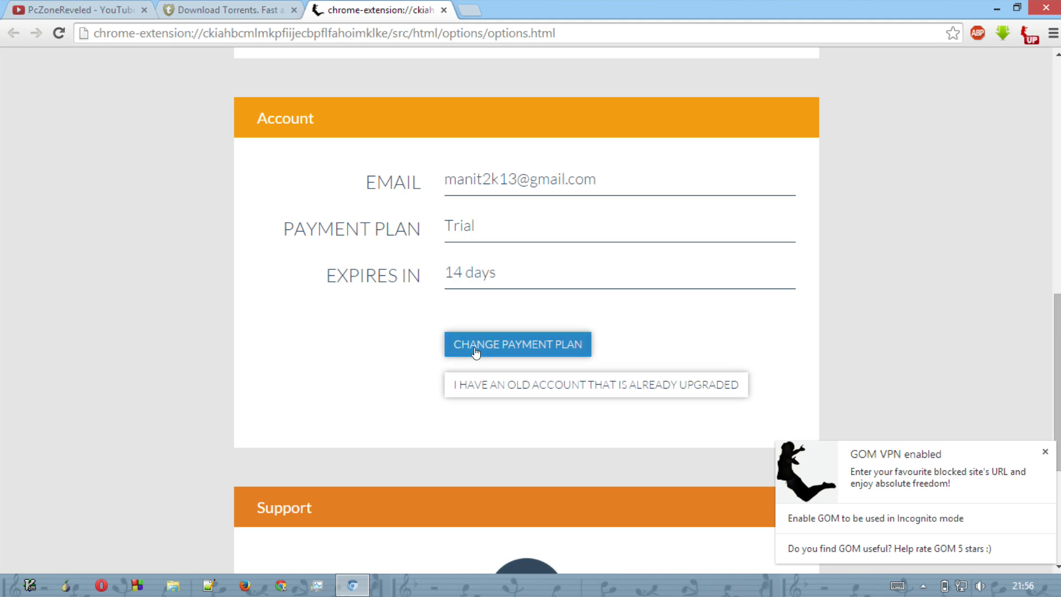
drag(496, 272, 463, 272)
click(459, 271)
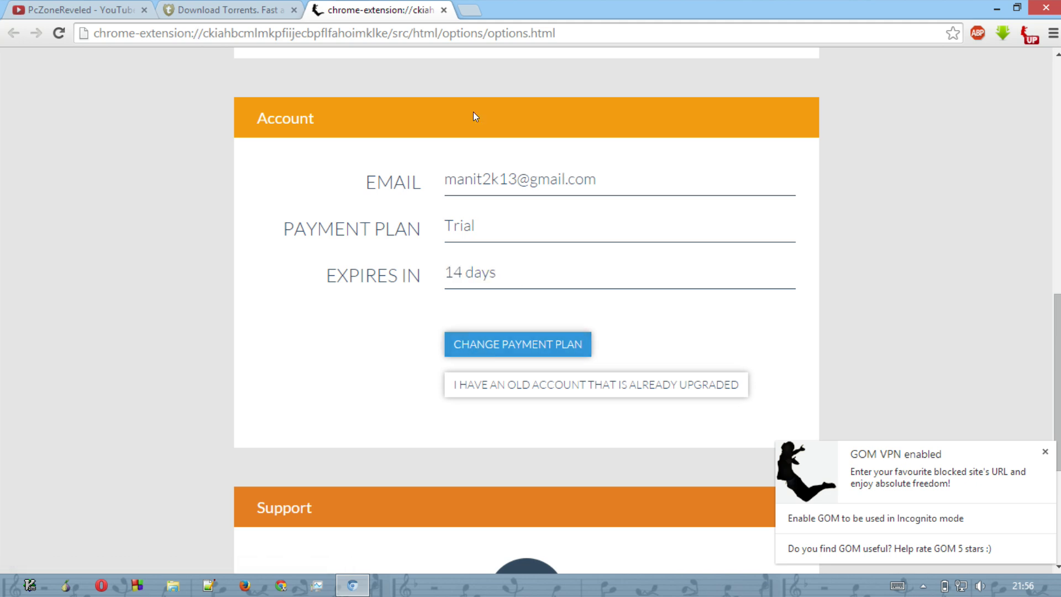
click(444, 10)
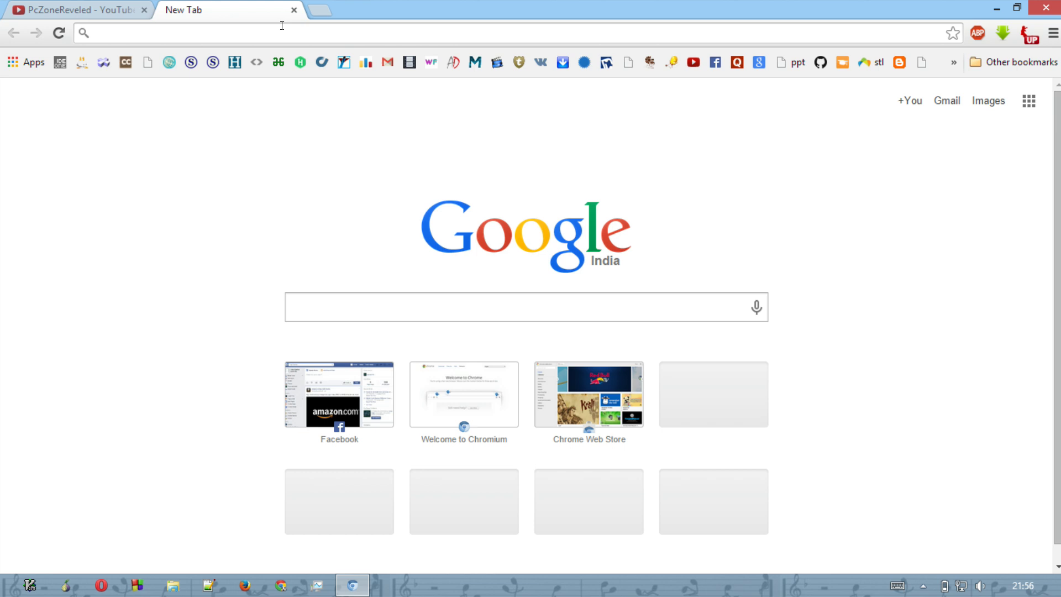
Go to web.archive.org to load the Wayback Machine homepage
text(web.arc)
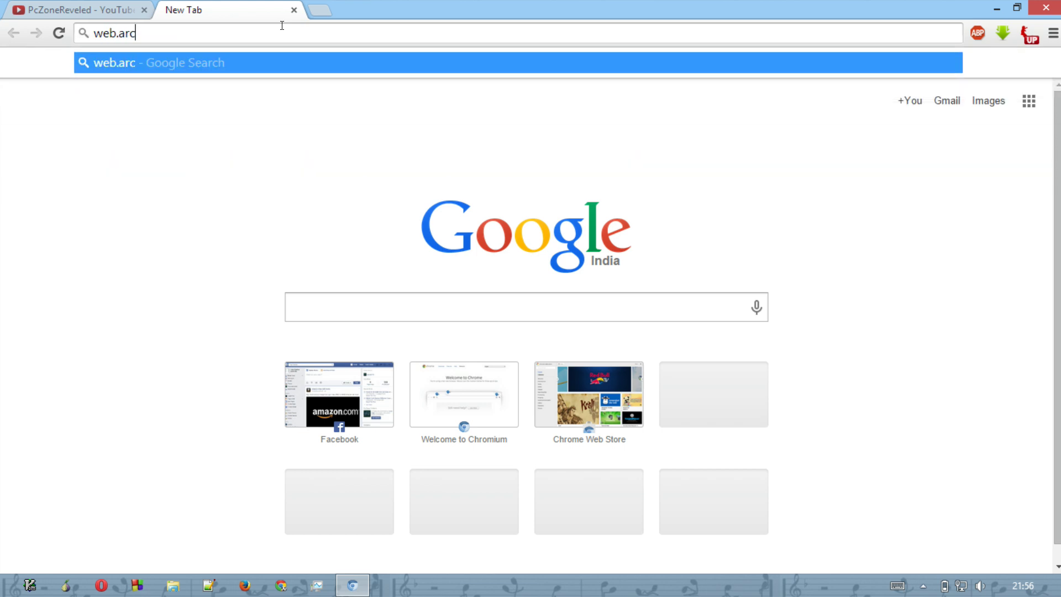
text(hive.org)
key(Return)
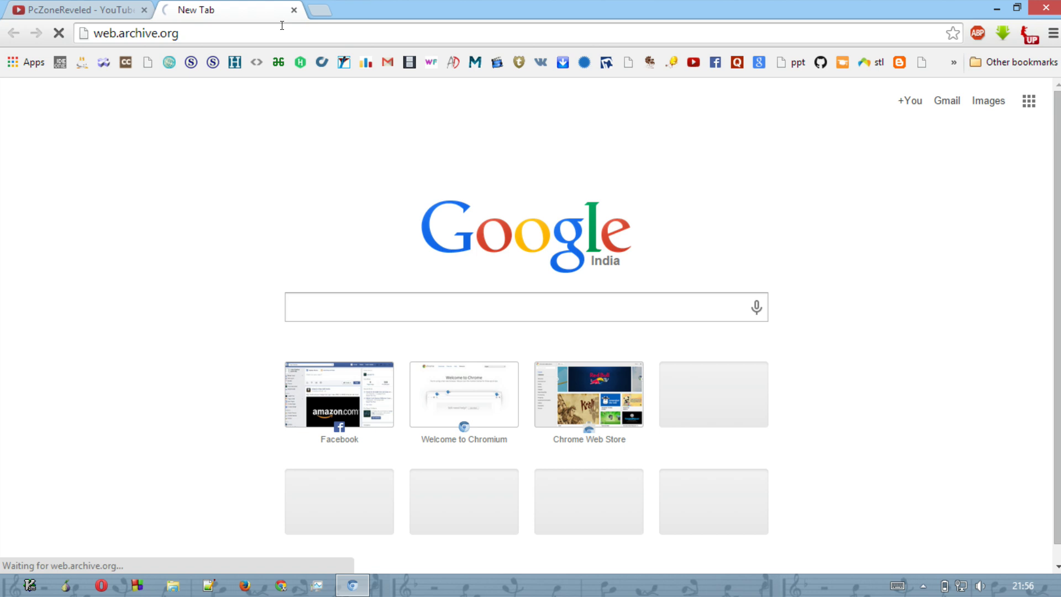
click(281, 25)
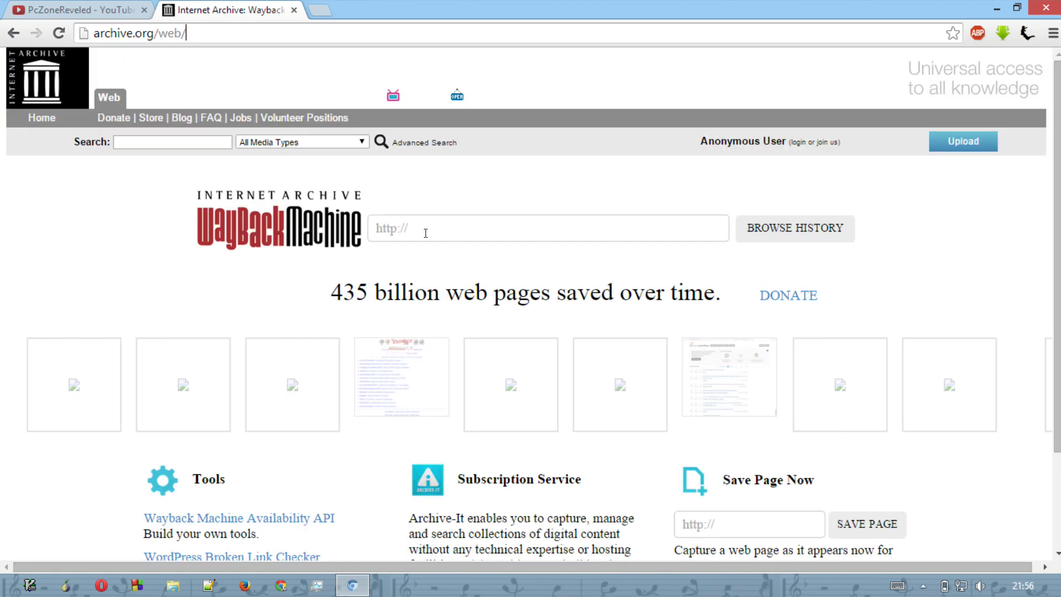
Look up archived snapshots of kickass.to in the Wayback Machine
click(430, 224)
text(kickass)
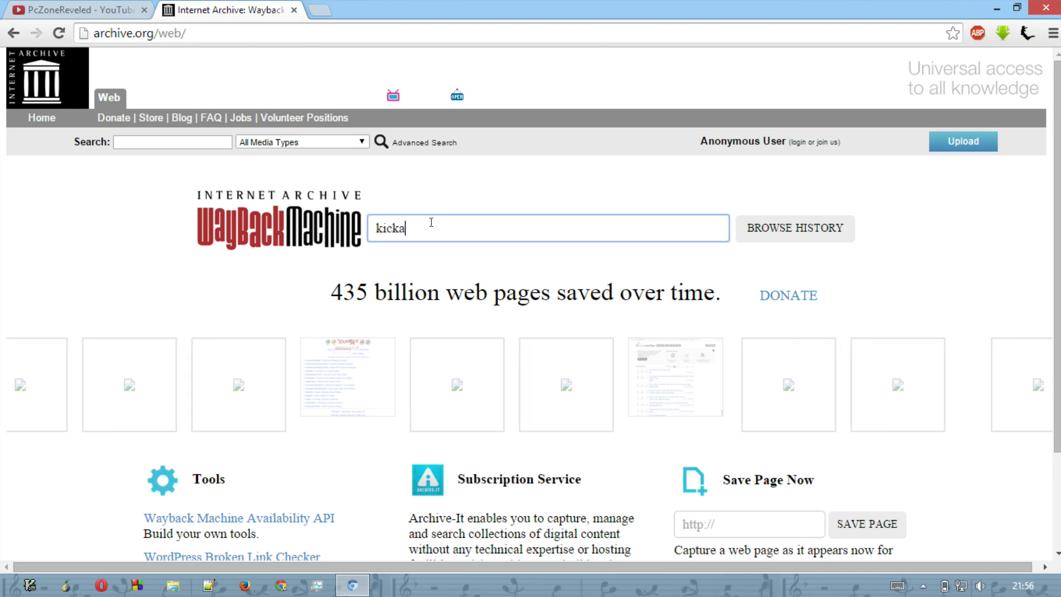
text(.to)
key(Return)
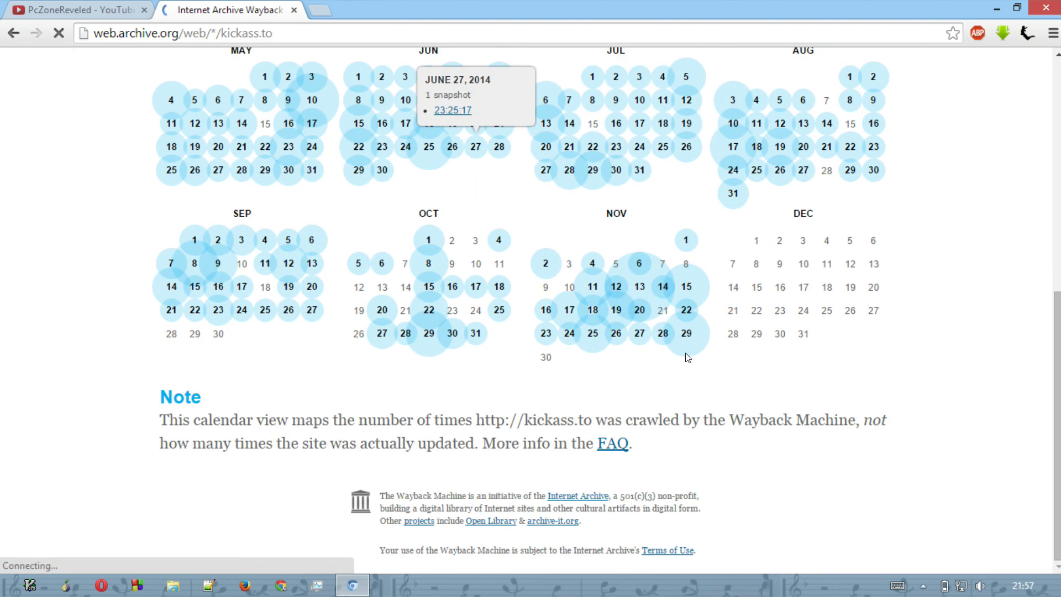
Open the 29 Nov 2014 snapshot and open an archived torrent link in a new tab
mouse_move(686, 339)
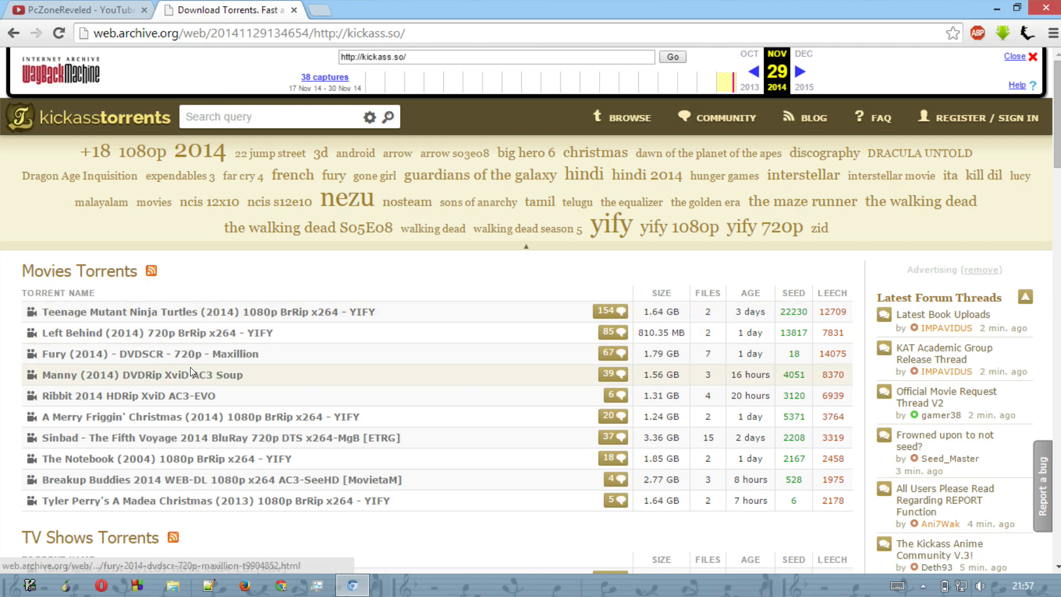
scroll(190, 366, down, 3)
scroll(190, 367, up, 3)
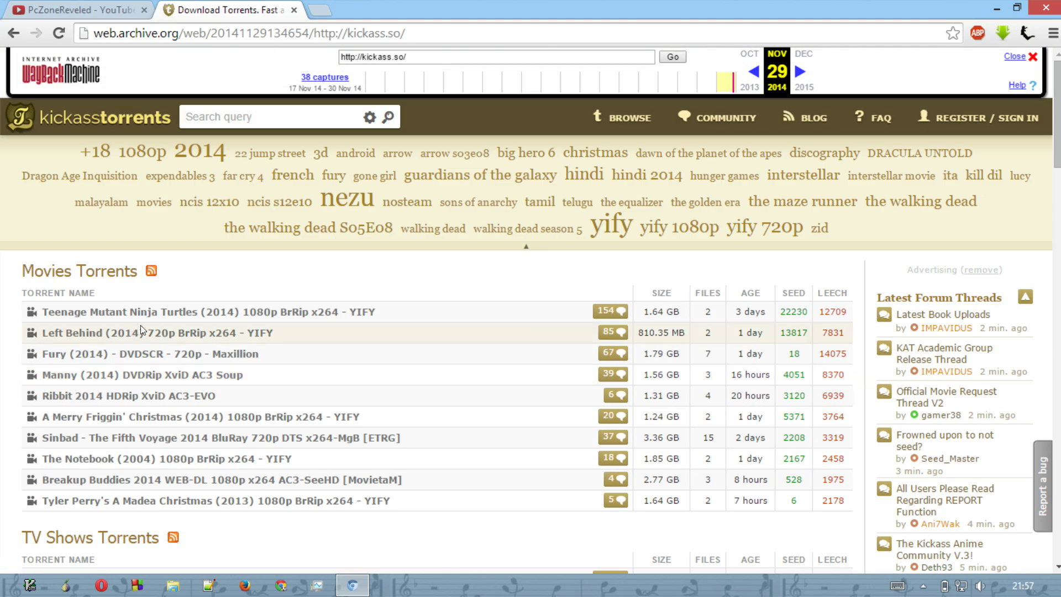
middle_click(163, 312)
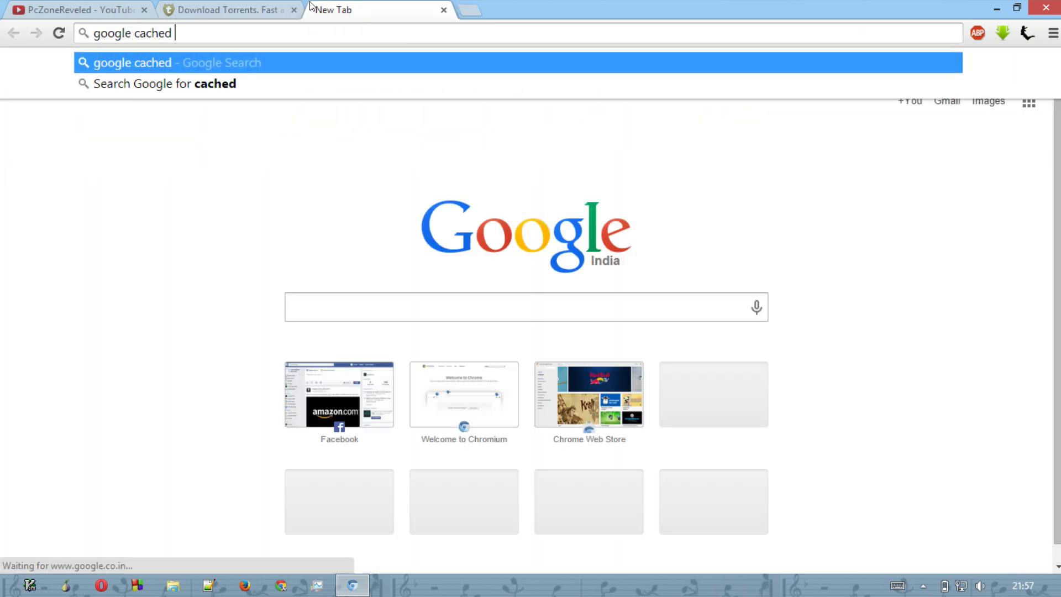
Replace the old search text with 'kickass', dropping the kickass.to autocompletion, and search Google
text(service)
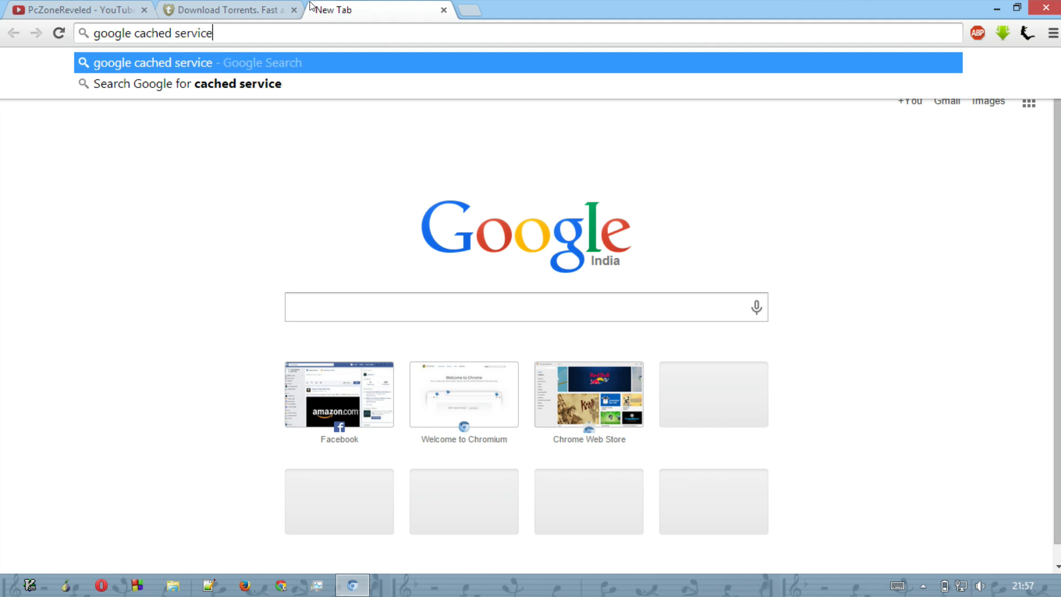
key(ctrl+a)
key(BackSpace)
text(kicka)
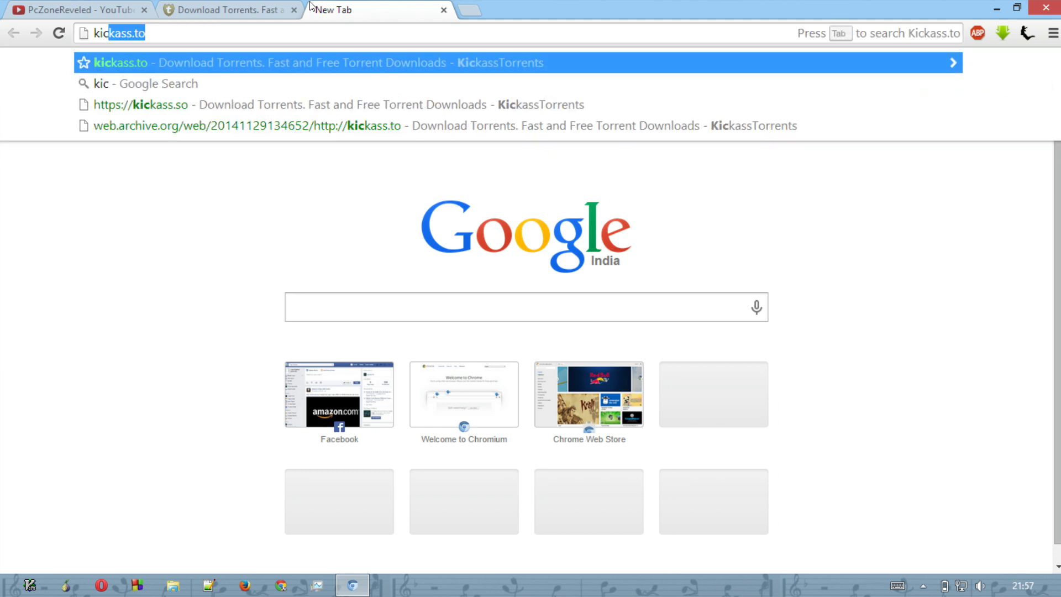
text(ss)
key(Delete)
key(Return)
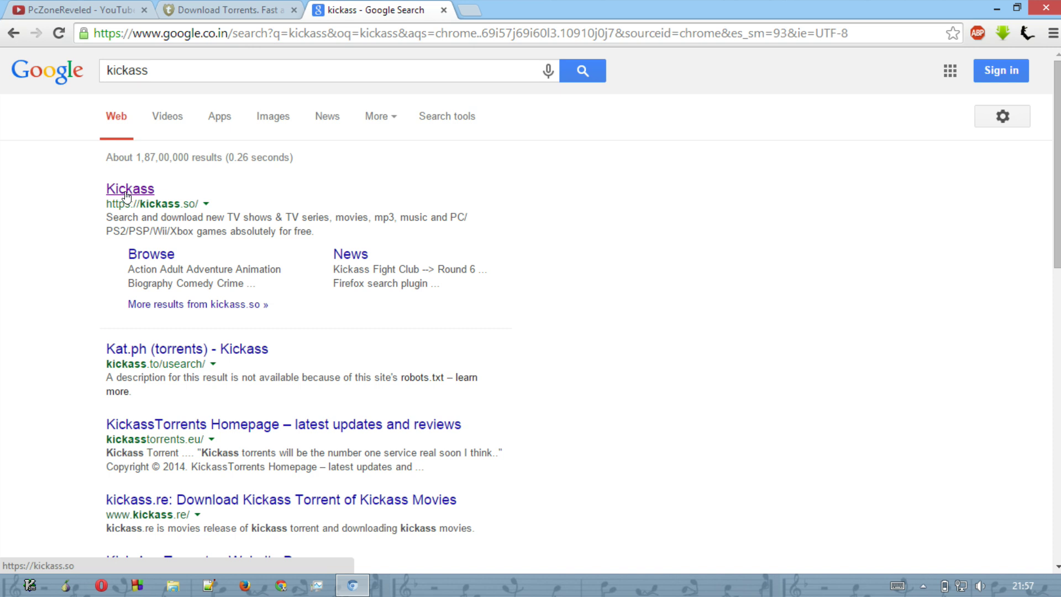
Open Google's 30 Nov 2014 cached copy of kickass.so, scroll through it, then close it
click(206, 205)
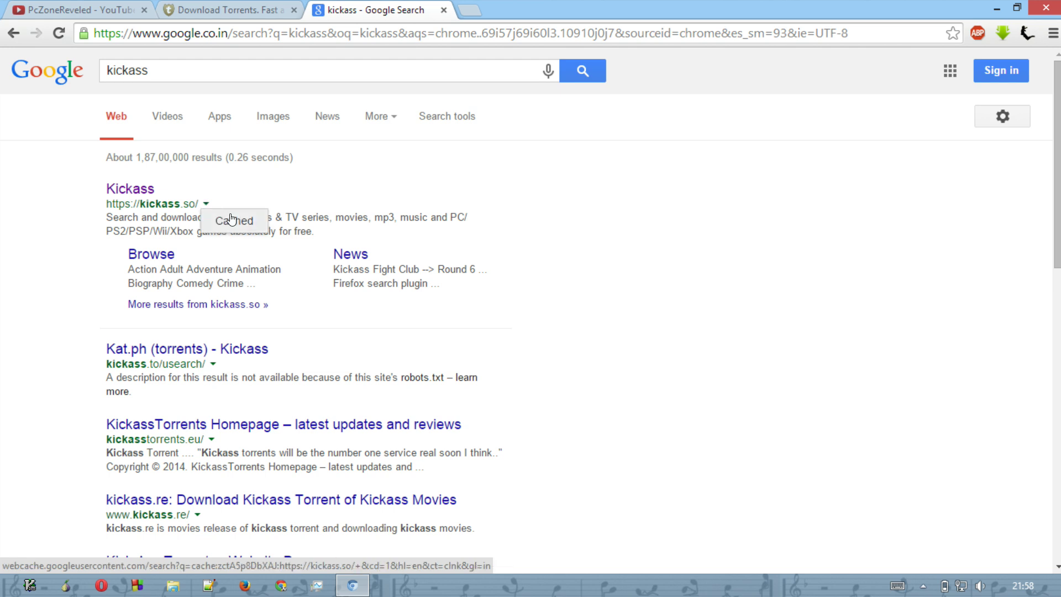
click(226, 221)
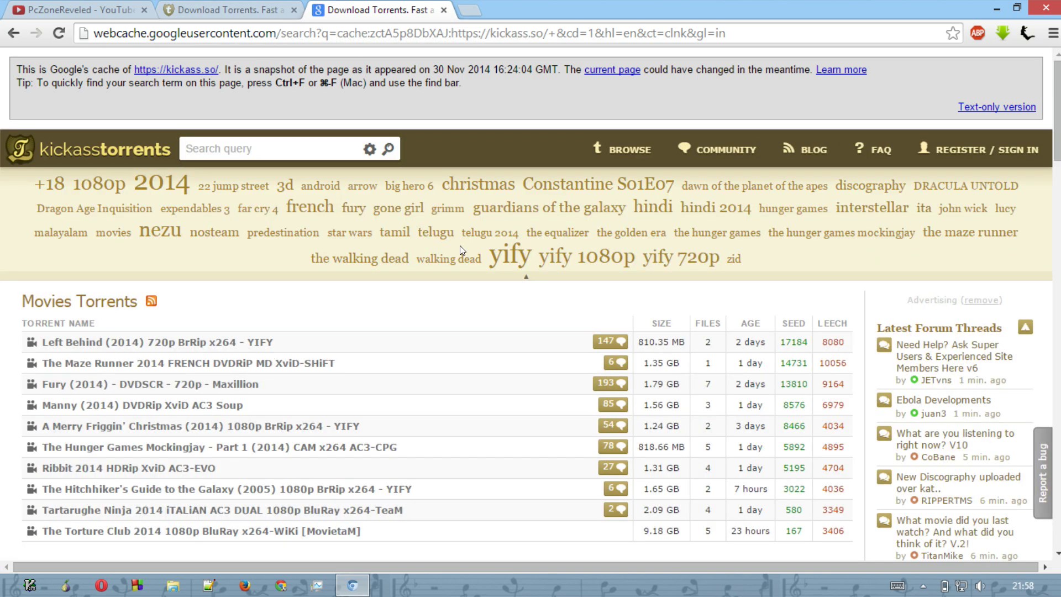
scroll(460, 246, down, 10)
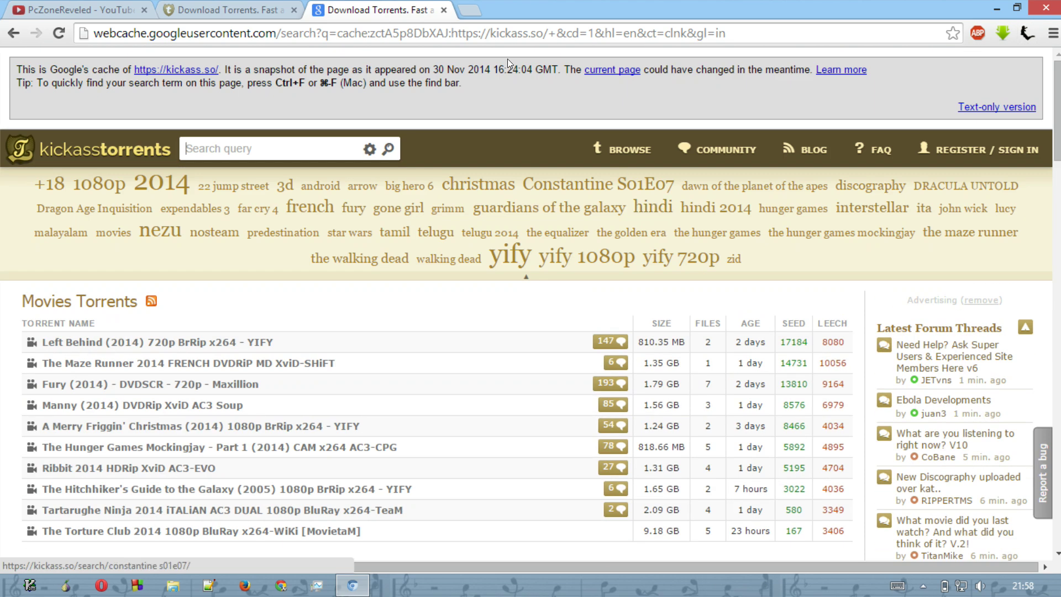
click(444, 10)
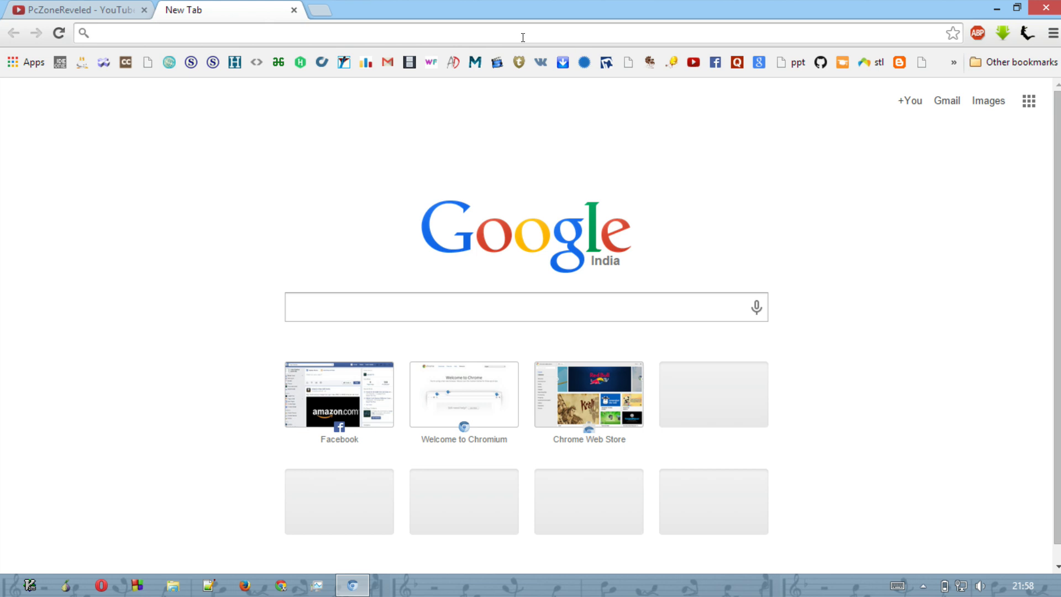
Switch to the PcZoneReveled channel tab and scroll its trailer and uploads, highlighting 'Hit like'
click(65, 6)
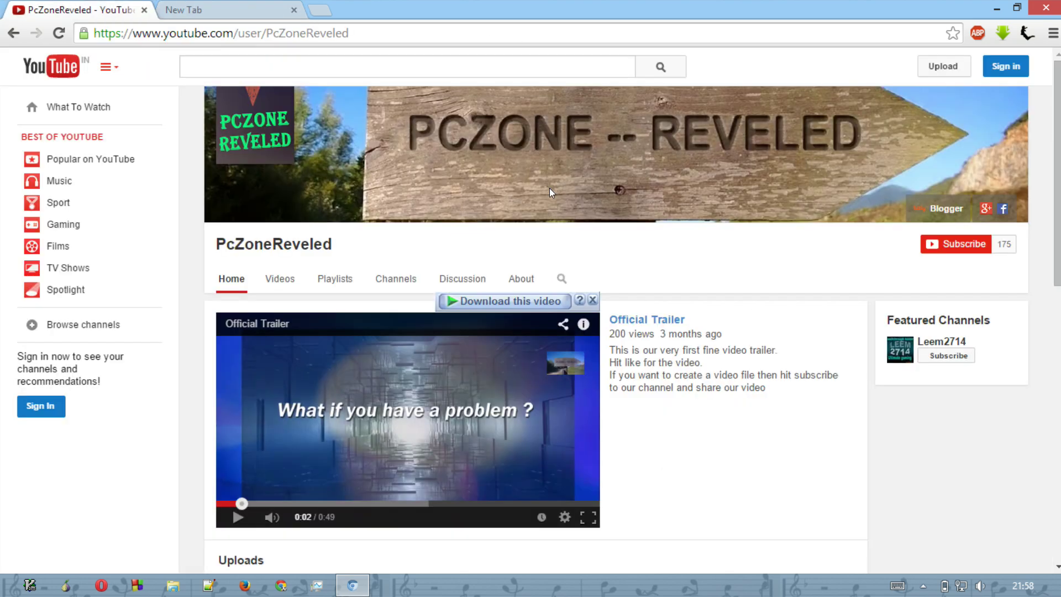
scroll(868, 274, down, 6)
scroll(895, 243, up, 6)
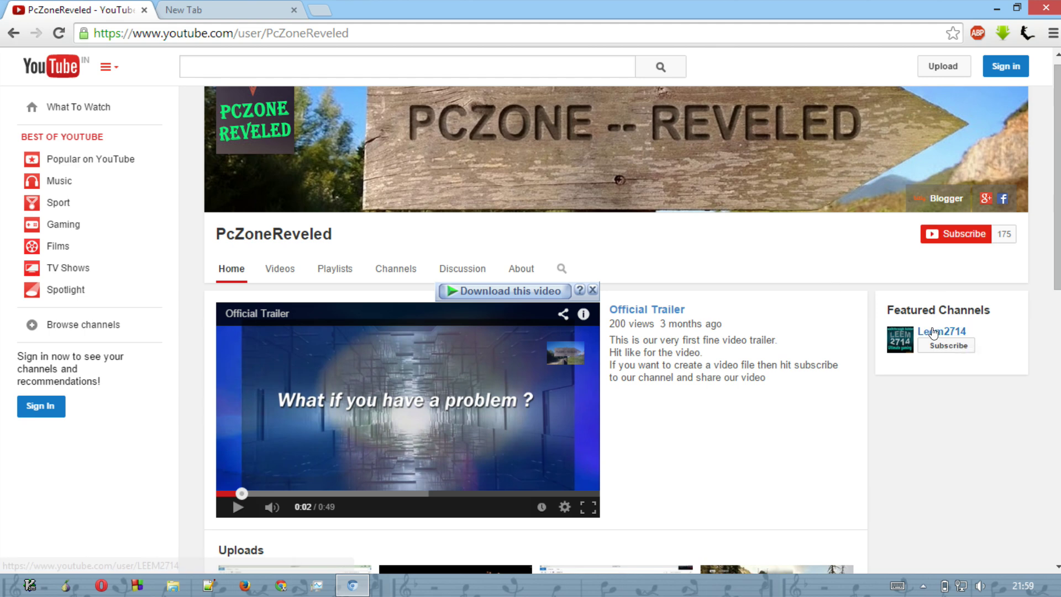
scroll(745, 294, down, 2)
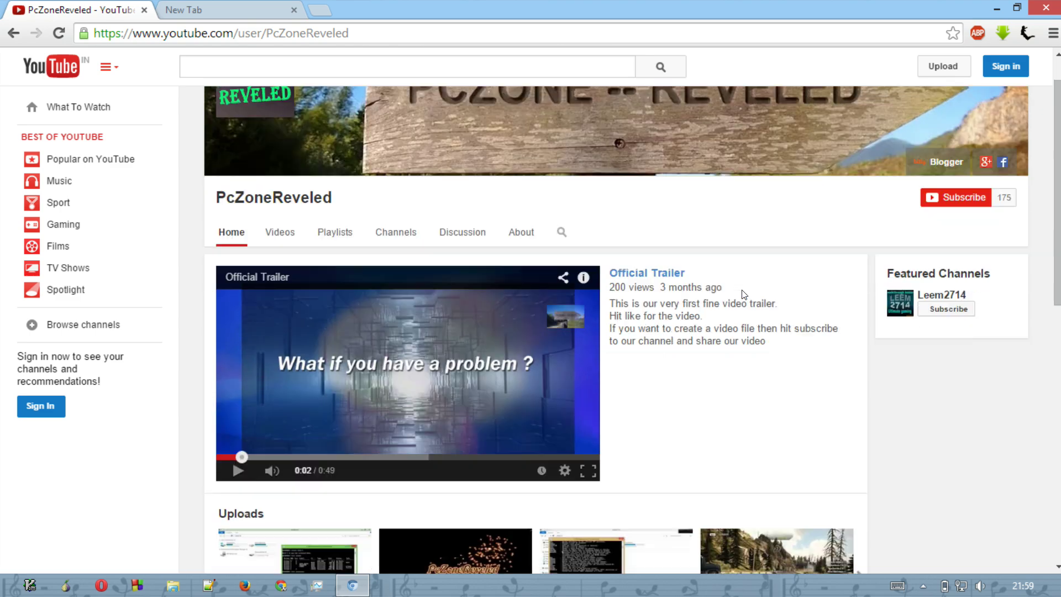
drag(610, 222, 641, 222)
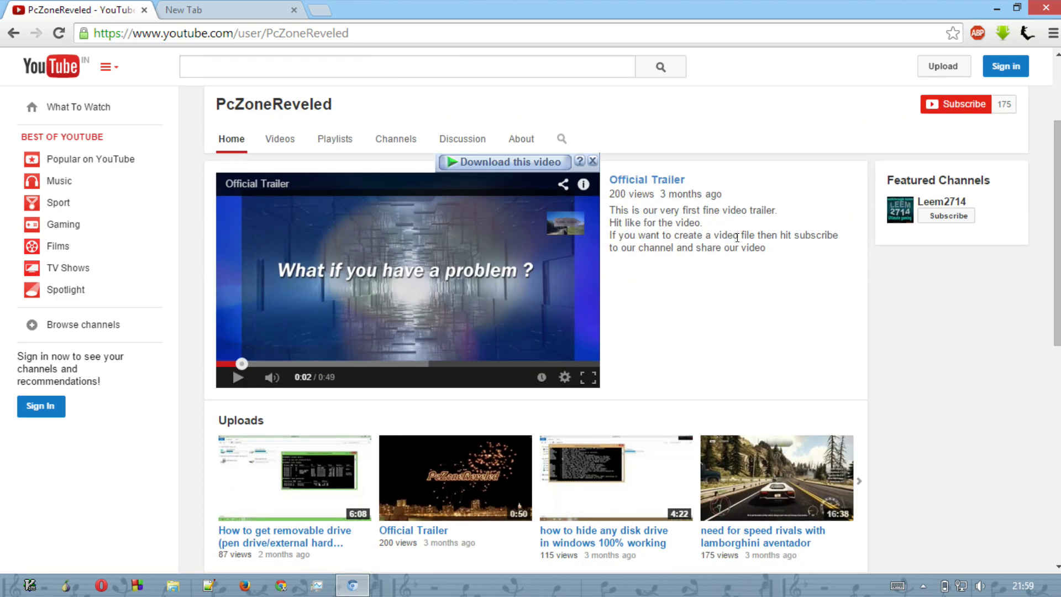
scroll(738, 240, up, 3)
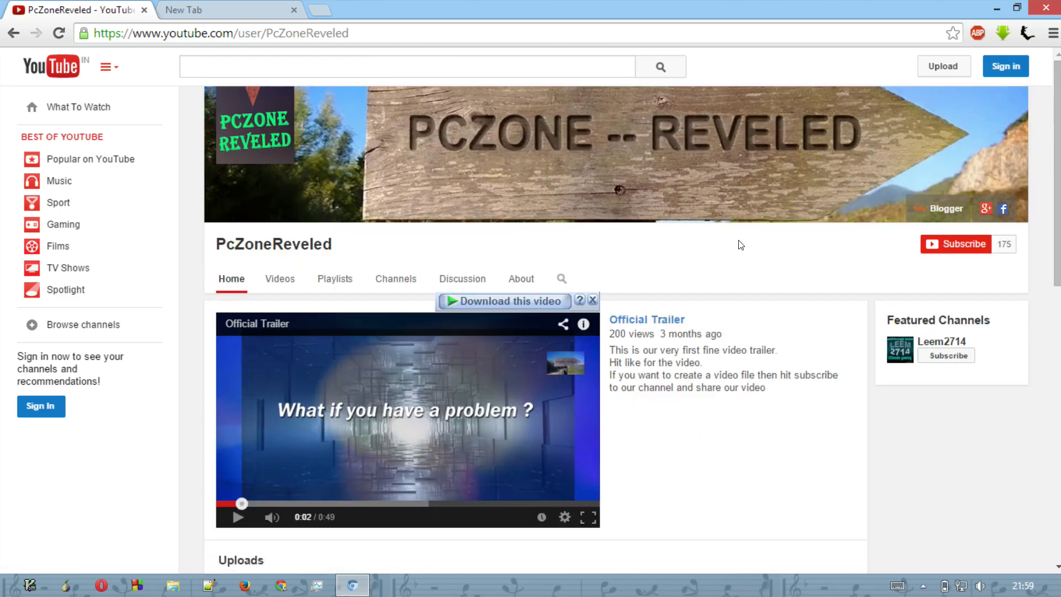